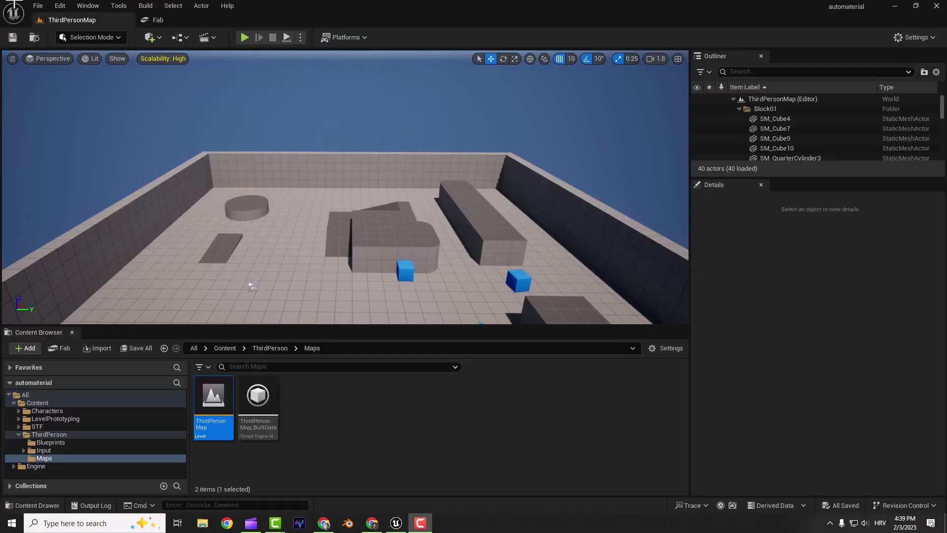
- View the Fab listing for Landscape Pro 2.0 Auto-Generated Material and return to the ThirdPersonMap level
{"action": "left_click", "coordinate": [155, 19]}
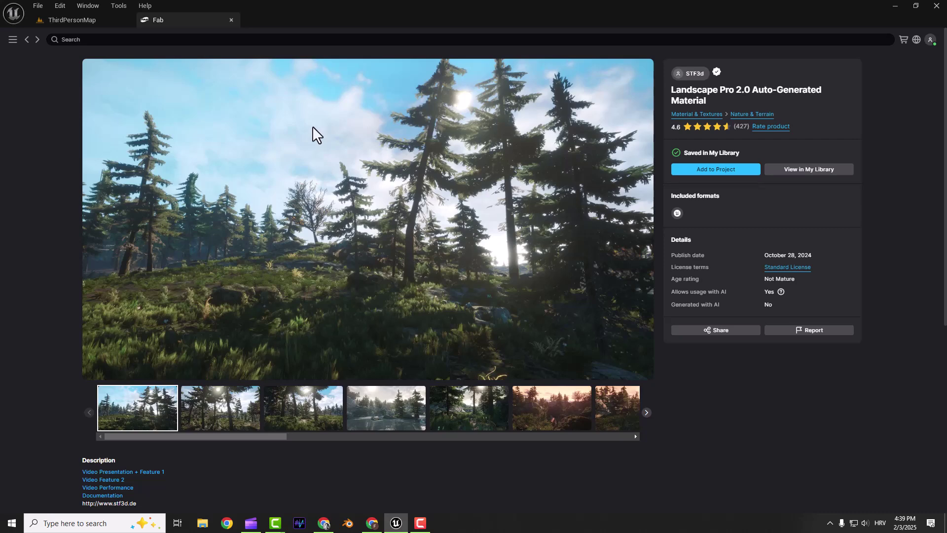
{"action": "left_click", "coordinate": [59, 19]}
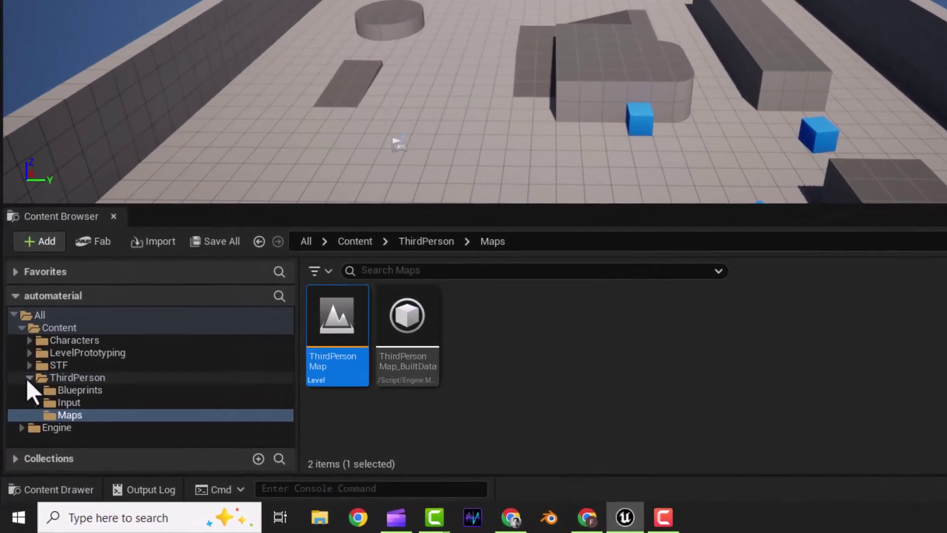
- Open the open_world_LSP_v2 level from the STF/Pack03-LandscapePro/Maps folder
{"action": "left_click", "coordinate": [28, 378]}
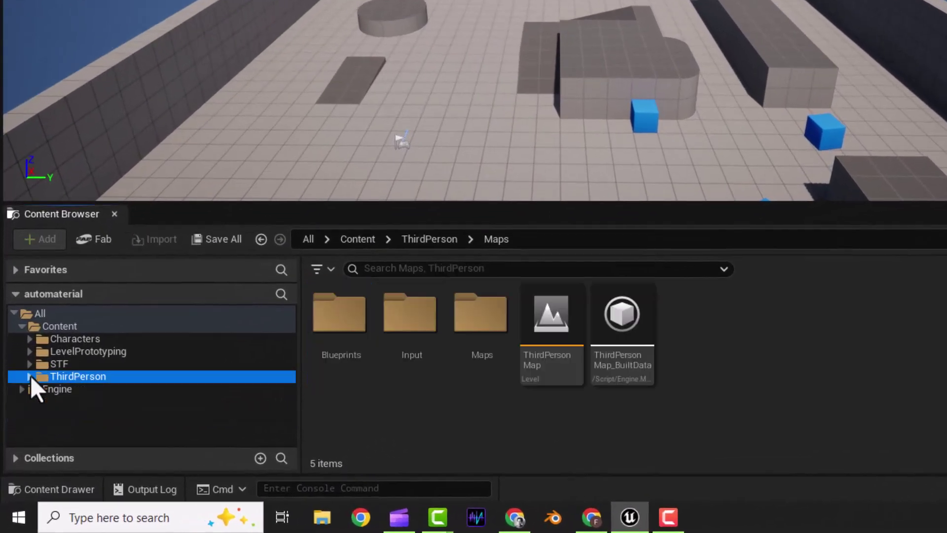
{"action": "left_click", "coordinate": [59, 363]}
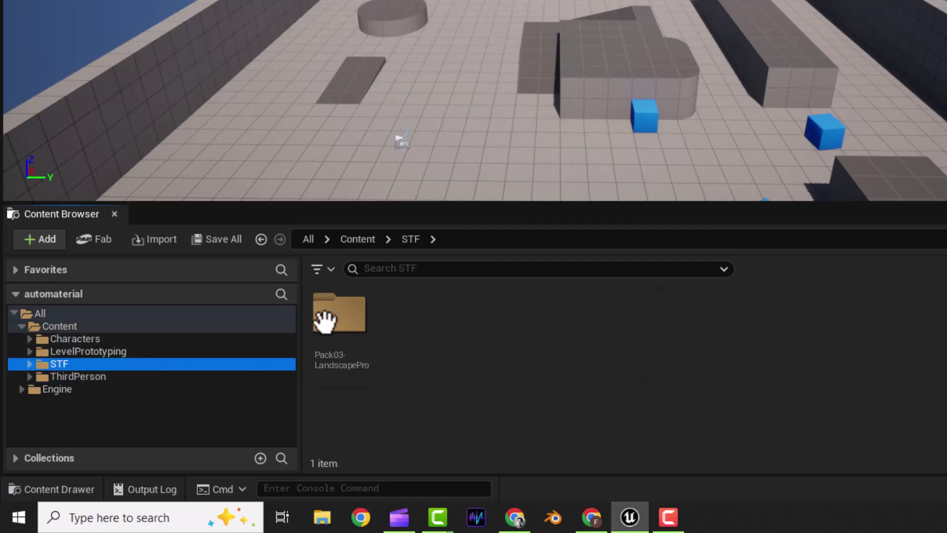
{"action": "double_click", "coordinate": [344, 323]}
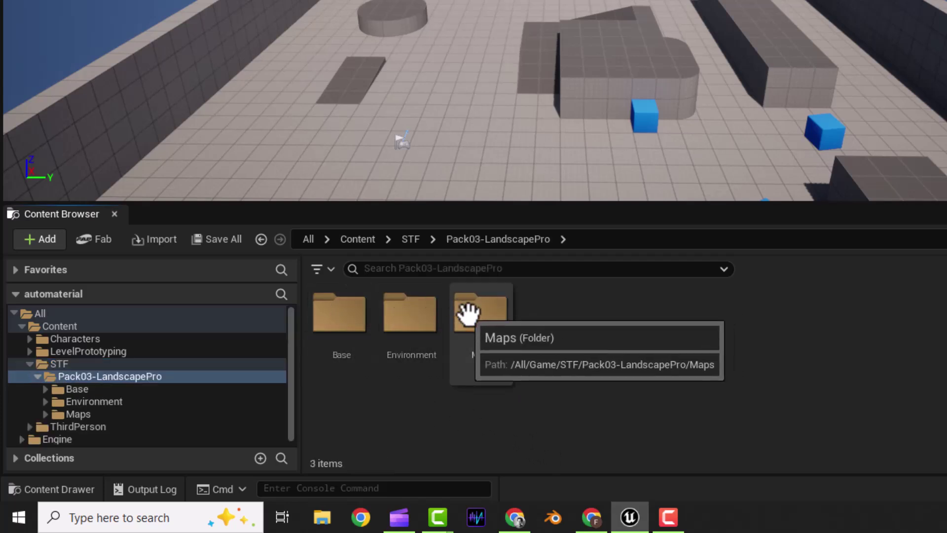
{"action": "double_click", "coordinate": [480, 318]}
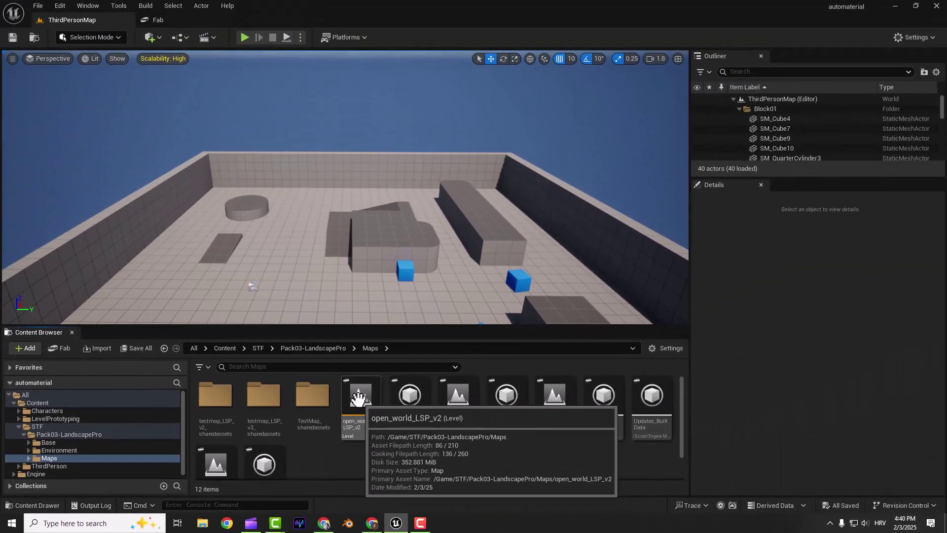
{"action": "left_click", "coordinate": [360, 397]}
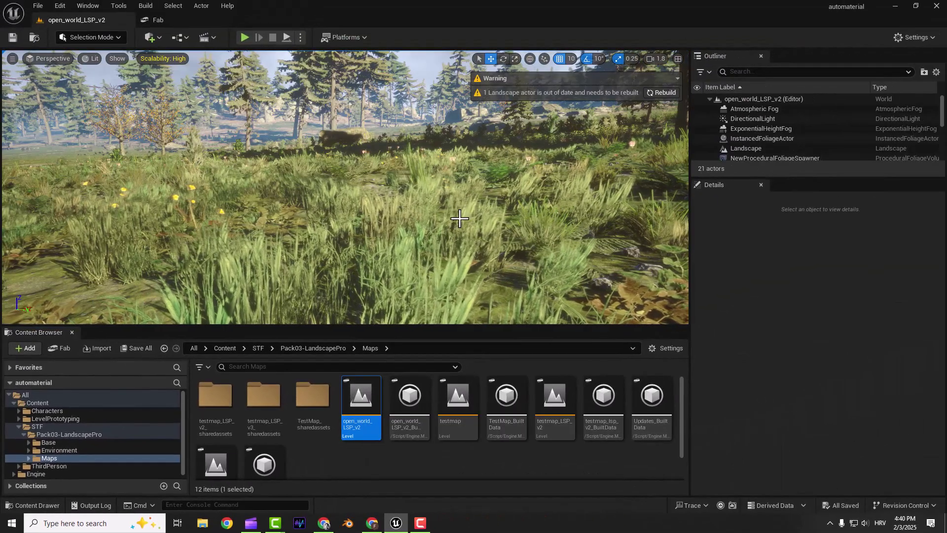
- Rebuild the out-of-date landscape actor from the level's warning notice
{"action": "right_click_drag", "start_coordinate": [498, 173], "coordinate": [582, 160]}
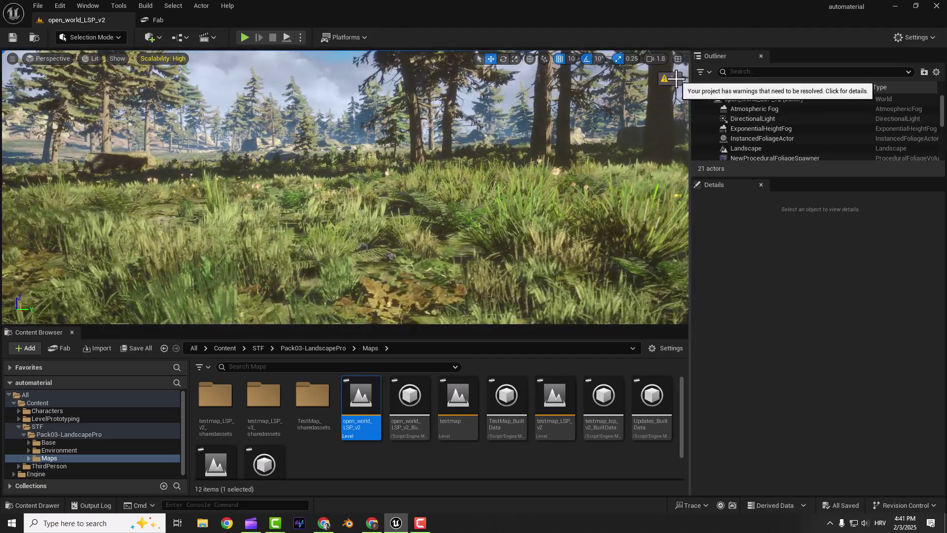
{"action": "left_click", "coordinate": [669, 78]}
{"action": "left_click", "coordinate": [656, 93]}
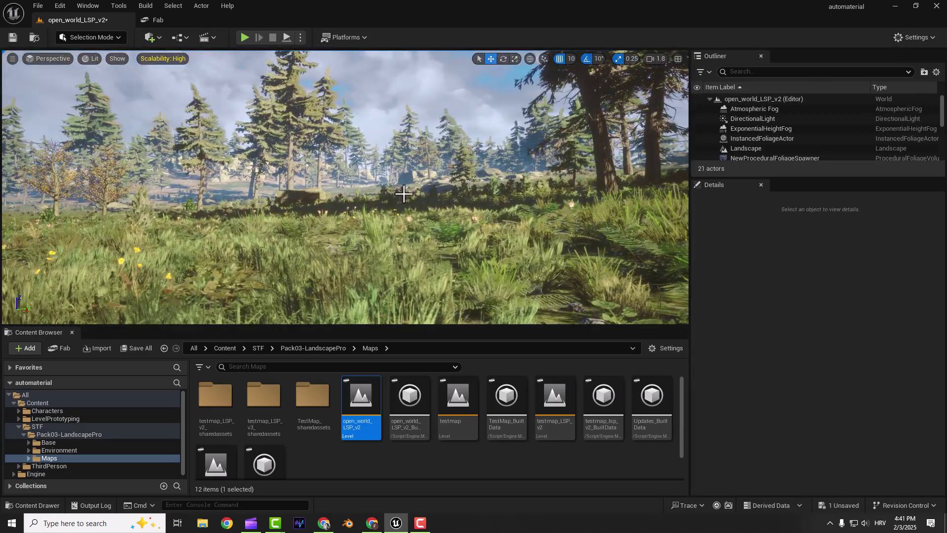
- Show the viewport in full screen and look over the demo landscape's terrain, trees and grass
{"action": "key", "text": "F11"}
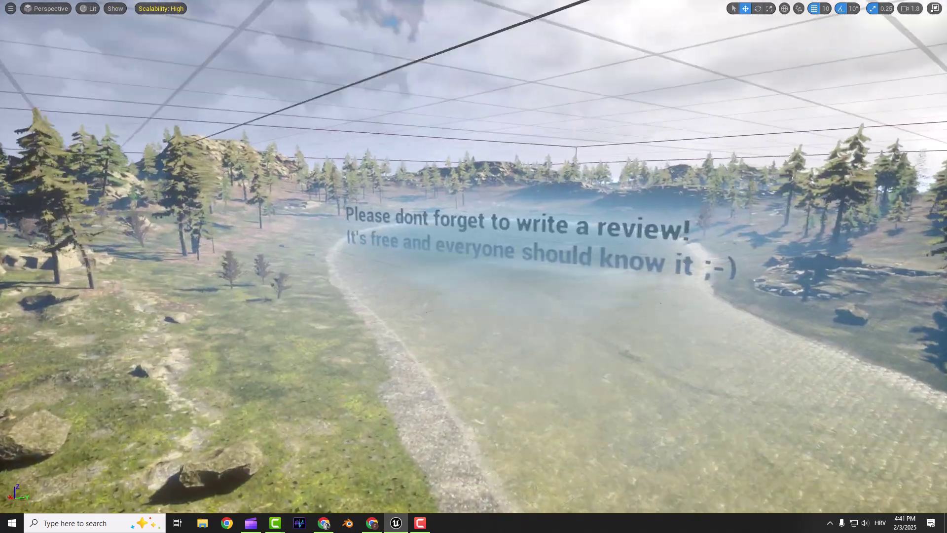
{"action": "key", "text": "w"}
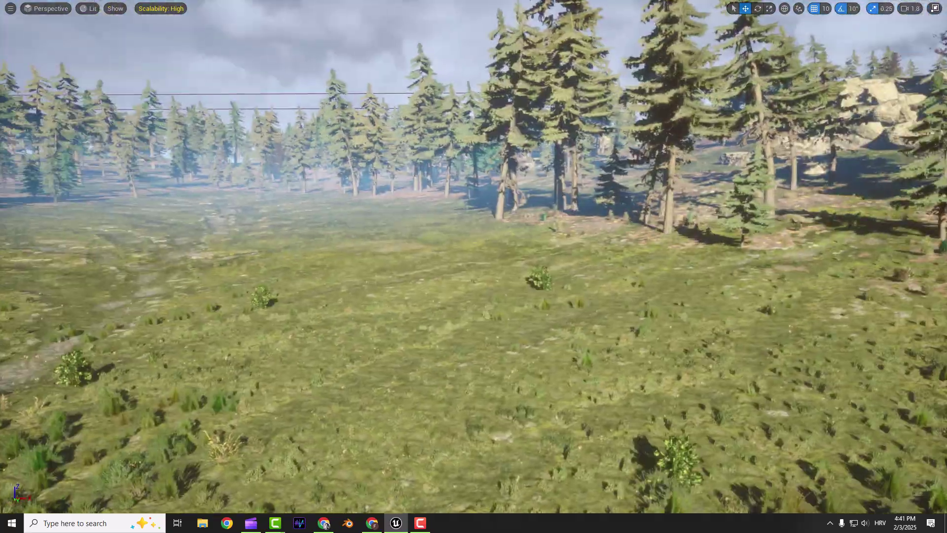
{"action": "key", "text": "w"}
- Play the level from a spot in the meadow, run the character through the vegetation, and stop the preview
{"action": "right_click_drag", "start_coordinate": [709, 197], "coordinate": [709, 251]}
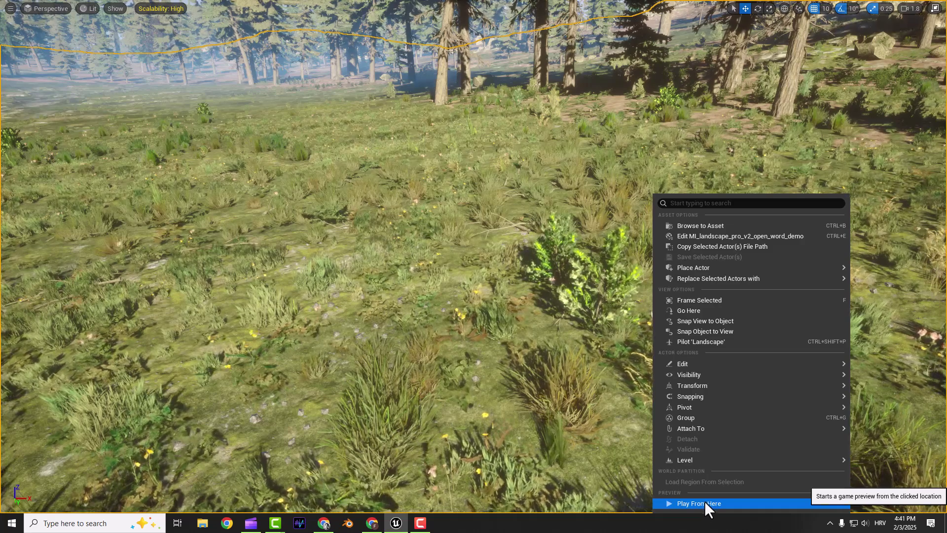
{"action": "left_click", "coordinate": [540, 253]}
{"action": "key", "text": "w"}
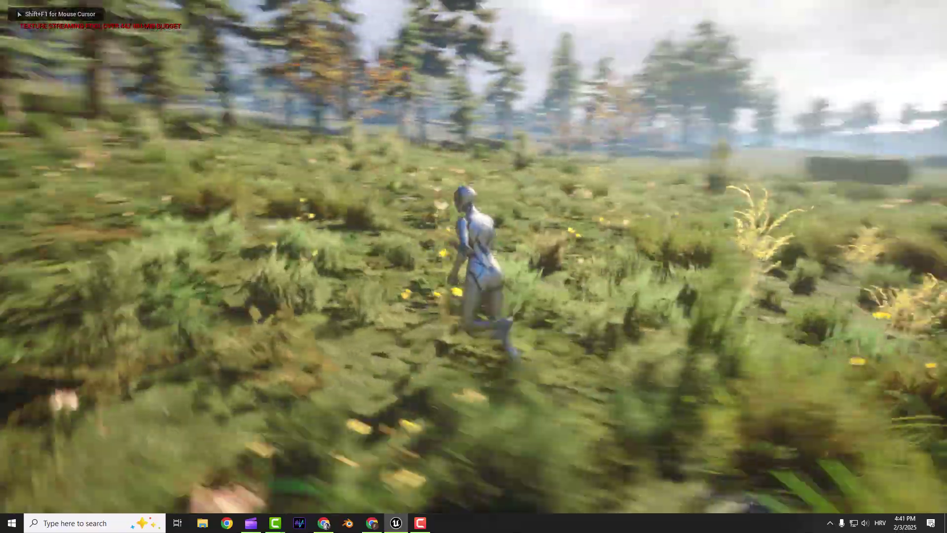
{"action": "key", "text": "a"}
{"action": "key", "text": "w"}
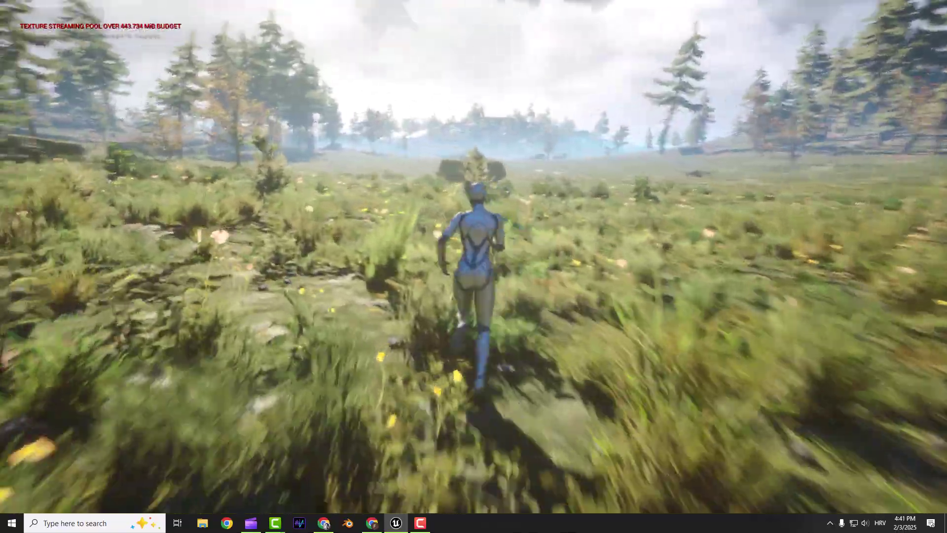
{"action": "key", "text": "d"}
{"action": "key", "text": "w"}
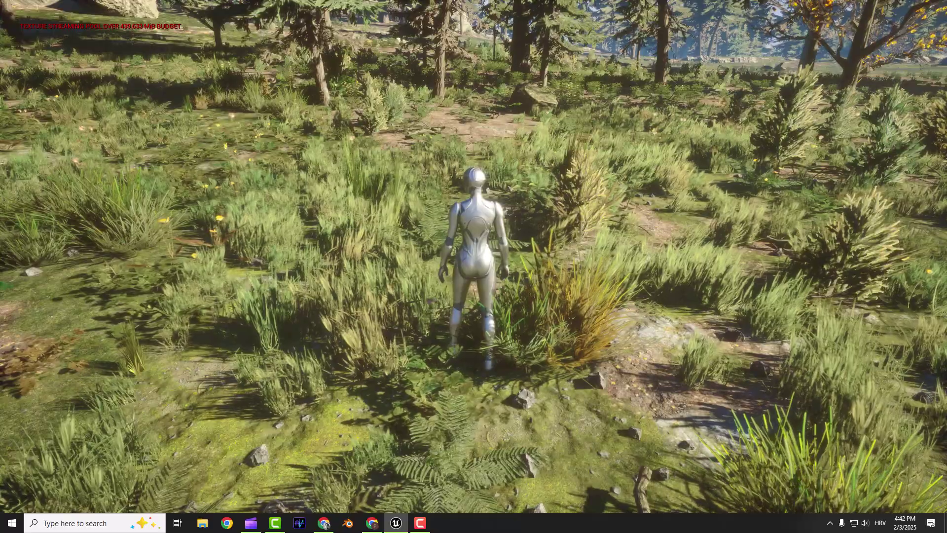
{"action": "key", "text": "F11"}
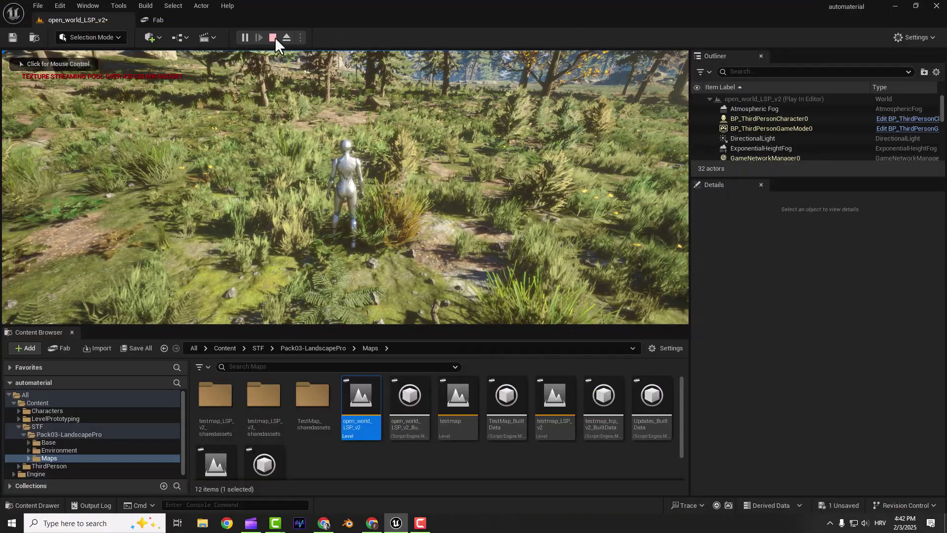
{"action": "left_click", "coordinate": [273, 38]}
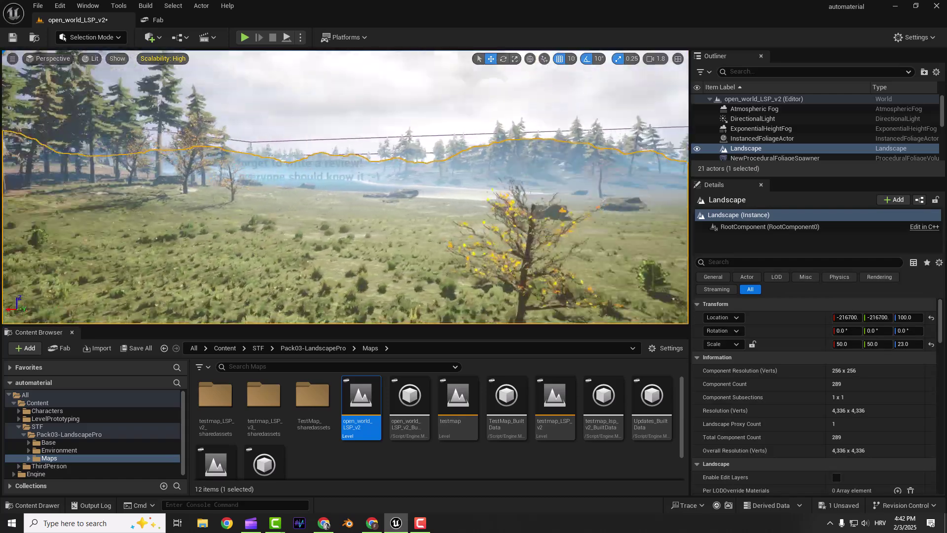
- Switch the editor from Selection mode to Landscape mode
{"action": "key", "text": "w"}
{"action": "right_click_drag", "start_coordinate": [343, 186], "coordinate": [288, 201]}
{"action": "key", "text": "s"}
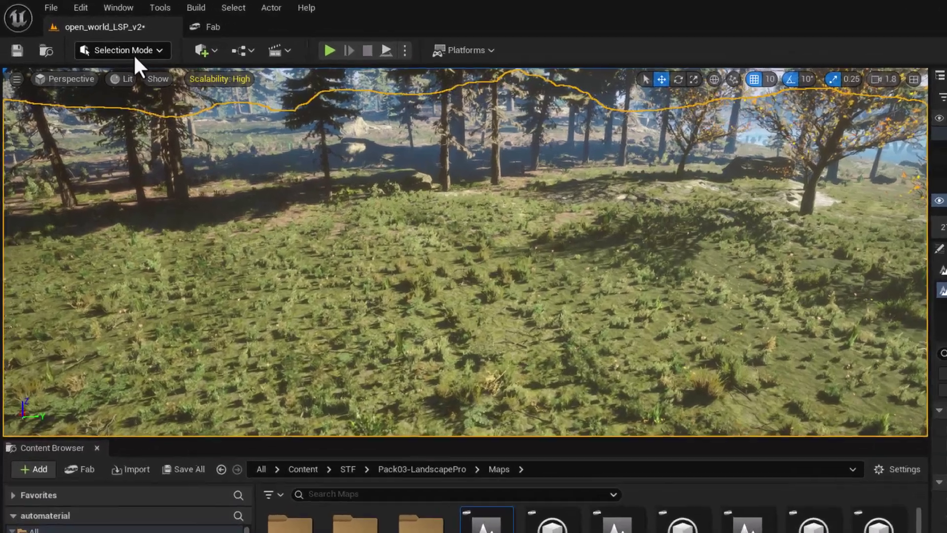
{"action": "left_click", "coordinate": [133, 54]}
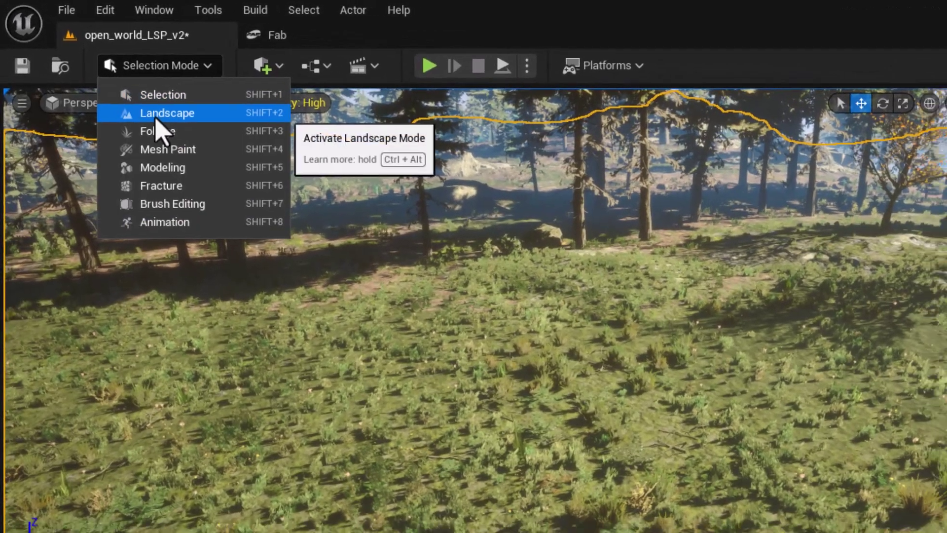
{"action": "left_click", "coordinate": [118, 88]}
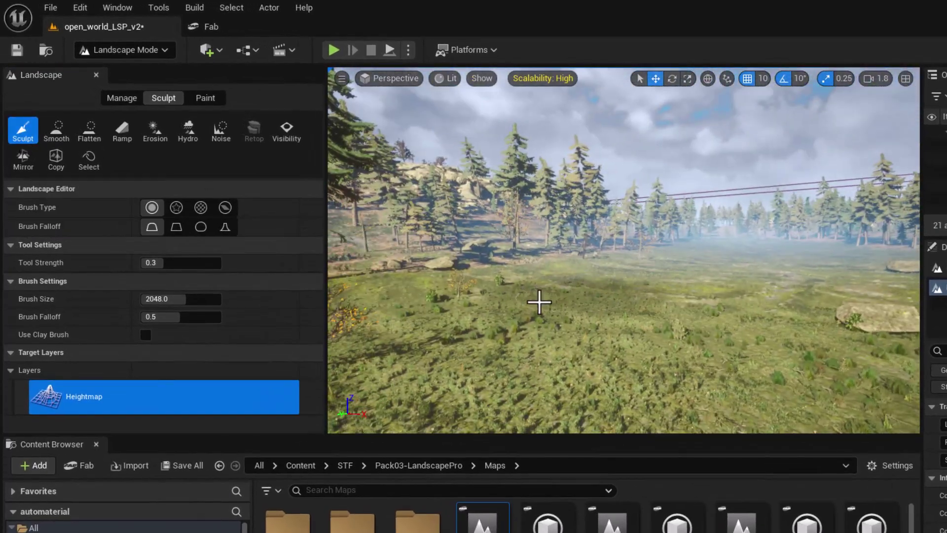
- Sculpt a chain of raised hills across the open meadow and inspect the automatic rock and grass texturing on their slopes
{"action": "left_click_drag", "start_coordinate": [539, 303], "coordinate": [777, 261]}
{"action": "left_click_drag", "start_coordinate": [700, 263], "coordinate": [541, 265]}
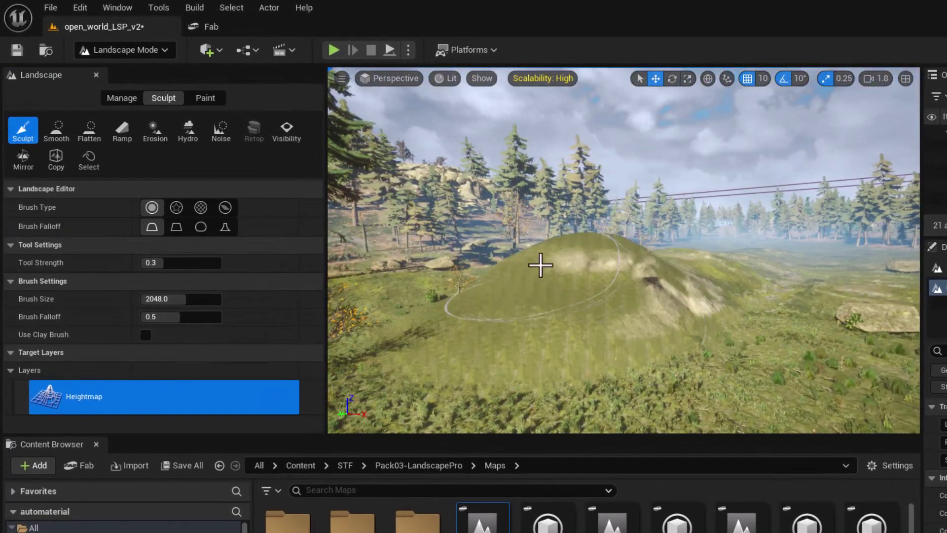
{"action": "mouse_move", "coordinate": [541, 264]}
{"action": "right_mouse_down"}
{"action": "mouse_move", "coordinate": [666, 261]}
{"action": "mouse_move", "coordinate": [602, 296]}
{"action": "mouse_move", "coordinate": [580, 256]}
{"action": "right_mouse_up"}
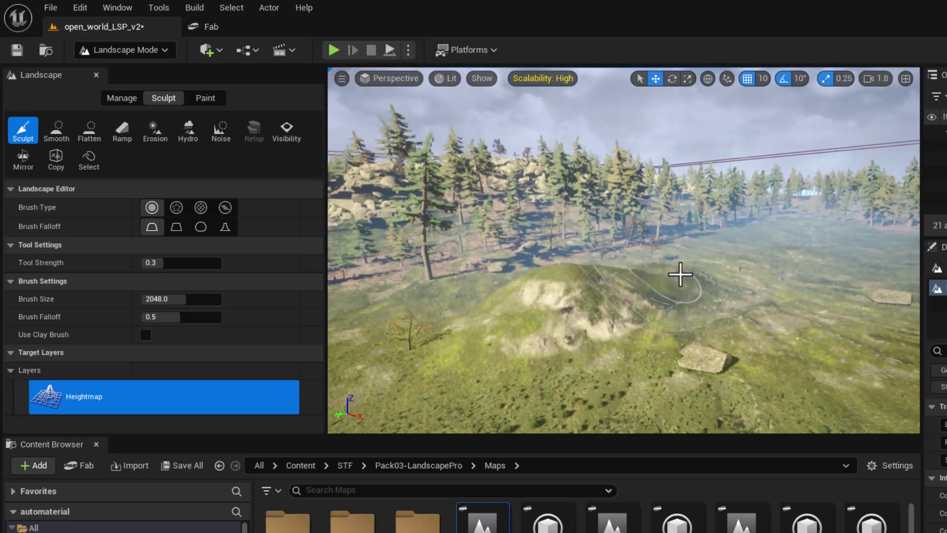
{"action": "left_click_drag", "start_coordinate": [809, 253], "coordinate": [725, 259]}
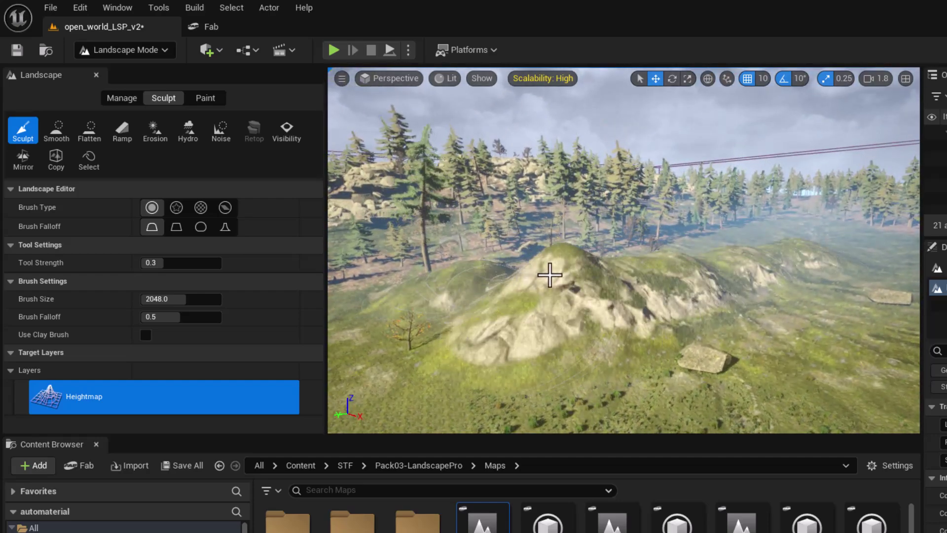
{"action": "mouse_move", "coordinate": [662, 256]}
{"action": "right_mouse_down"}
{"action": "mouse_move", "coordinate": [750, 242]}
{"action": "mouse_move", "coordinate": [660, 256]}
{"action": "mouse_move", "coordinate": [646, 271]}
{"action": "mouse_move", "coordinate": [655, 267]}
{"action": "right_mouse_up"}
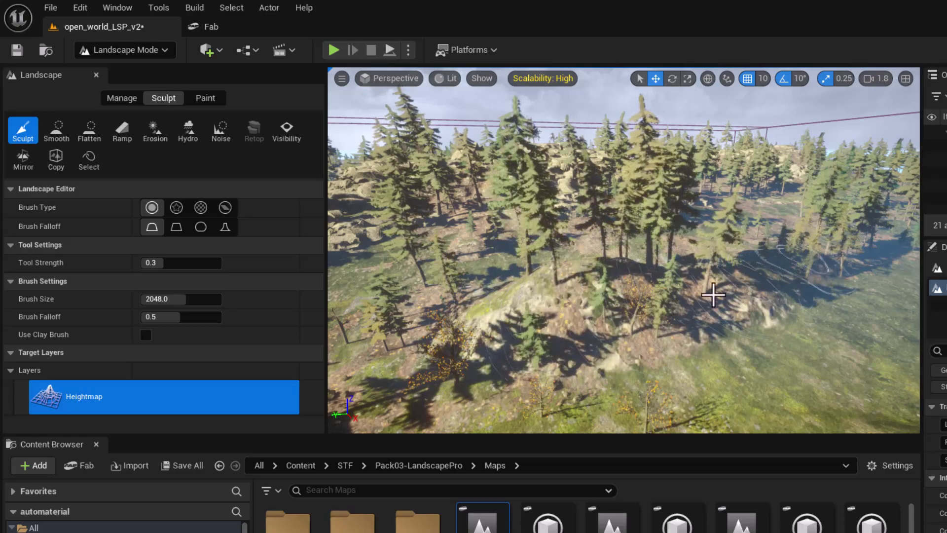
{"action": "mouse_move", "coordinate": [581, 239]}
{"action": "right_mouse_down"}
{"action": "mouse_move", "coordinate": [656, 246]}
{"action": "mouse_move", "coordinate": [552, 257]}
{"action": "mouse_move", "coordinate": [581, 239]}
{"action": "right_mouse_up"}
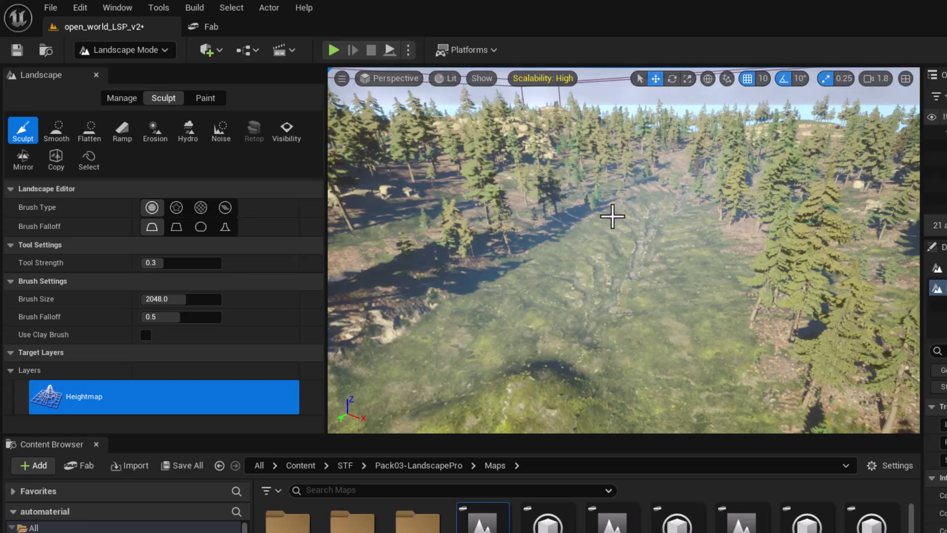
{"action": "key", "text": "w"}
{"action": "mouse_move", "coordinate": [613, 216]}
{"action": "right_mouse_down"}
{"action": "mouse_move", "coordinate": [609, 226]}
{"action": "mouse_move", "coordinate": [612, 216]}
{"action": "right_mouse_up"}
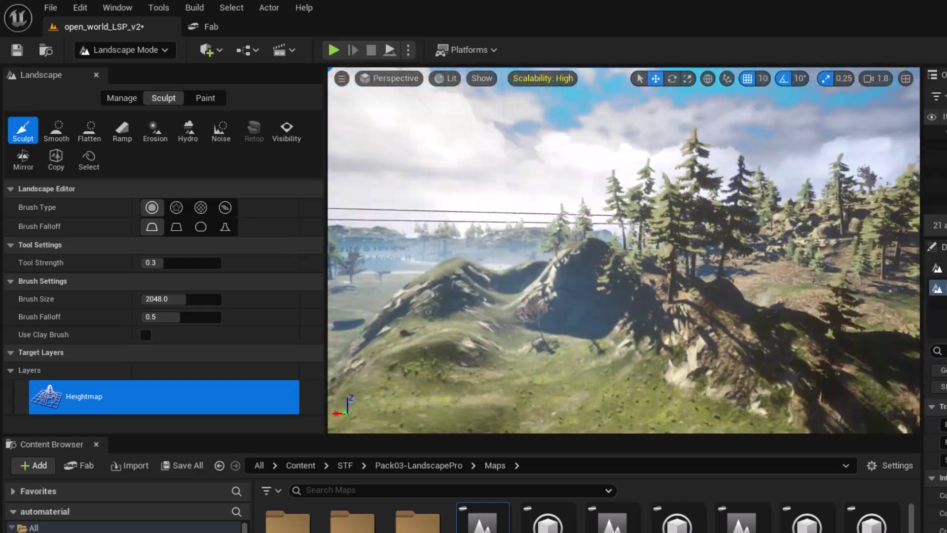
{"action": "mouse_move", "coordinate": [612, 215]}
{"action": "right_mouse_down"}
{"action": "mouse_move", "coordinate": [697, 301]}
{"action": "mouse_move", "coordinate": [569, 296]}
{"action": "mouse_move", "coordinate": [611, 305]}
{"action": "right_mouse_up"}
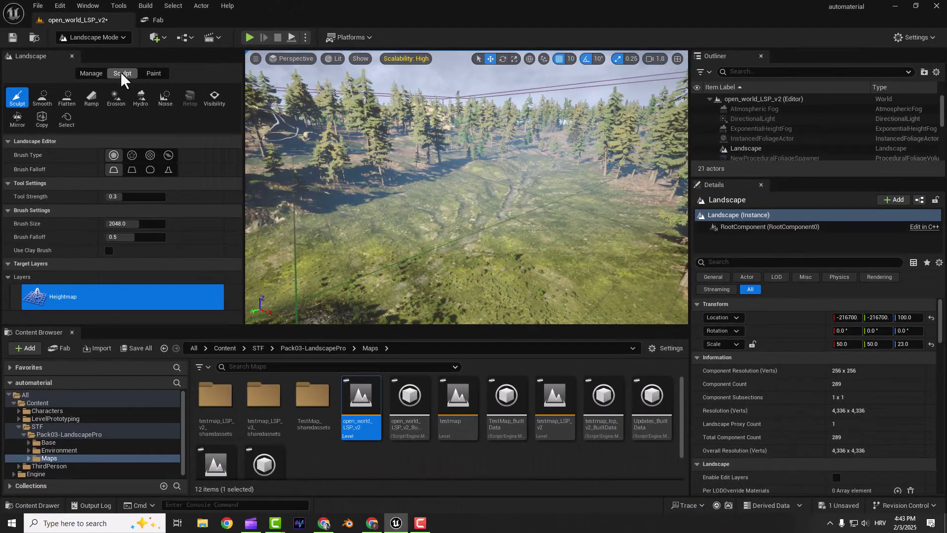
- Switch the landscape tools to Paint and bring up the list of target layers
{"action": "left_click", "coordinate": [151, 73]}
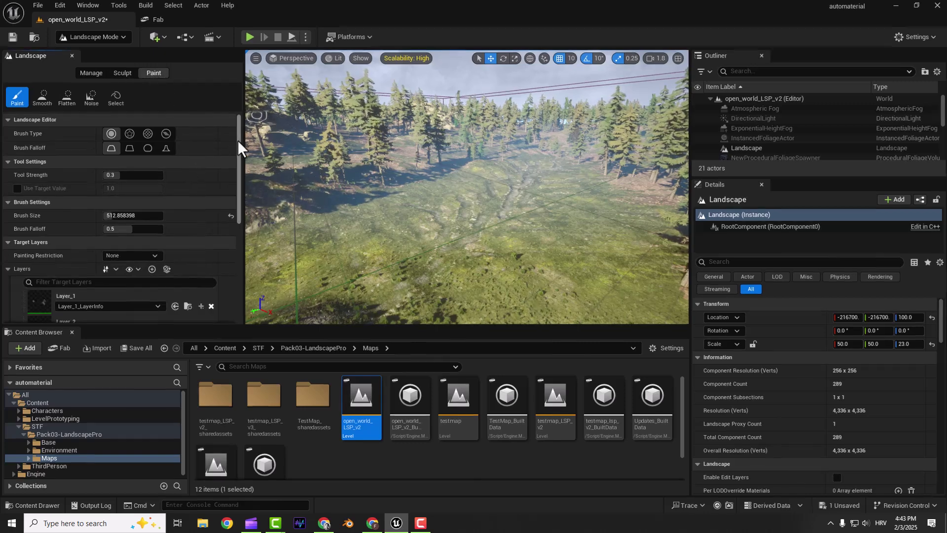
{"action": "left_click_drag", "start_coordinate": [238, 142], "coordinate": [237, 156]}
{"action": "left_click_drag", "start_coordinate": [287, 74], "coordinate": [300, 160]}
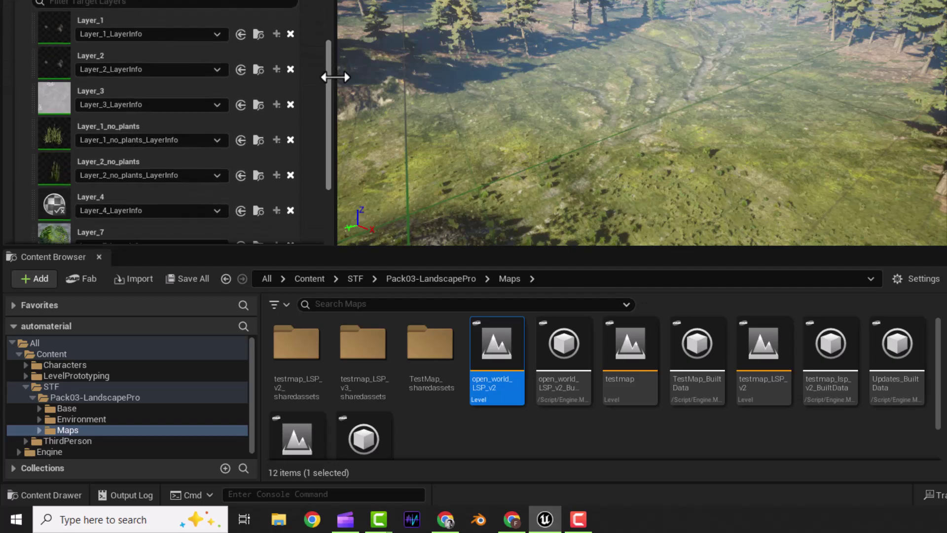
{"action": "left_click_drag", "start_coordinate": [341, 111], "coordinate": [332, 131]}
{"action": "scroll", "coordinate": [114, 78], "scroll_direction": "up", "scroll_amount": 5}
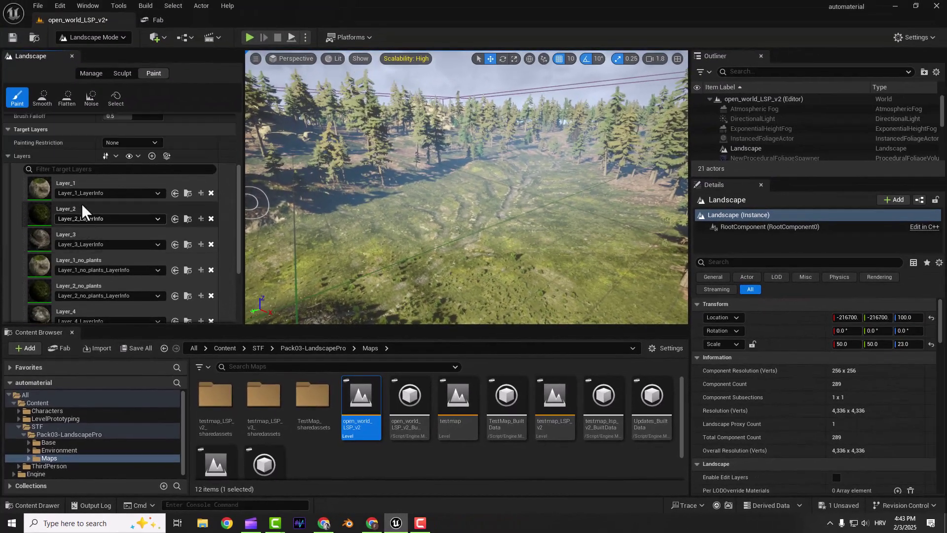
- Select Layer_1 and Layer_2 in turn as the paint layer and examine the meadow's plants up close
{"action": "left_click", "coordinate": [41, 190]}
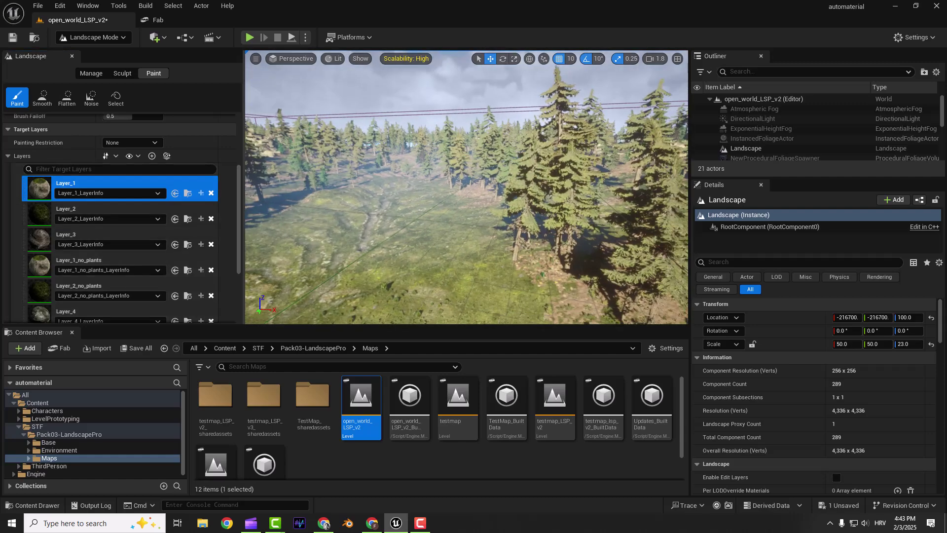
{"action": "right_click_drag", "start_coordinate": [466, 187], "coordinate": [458, 232]}
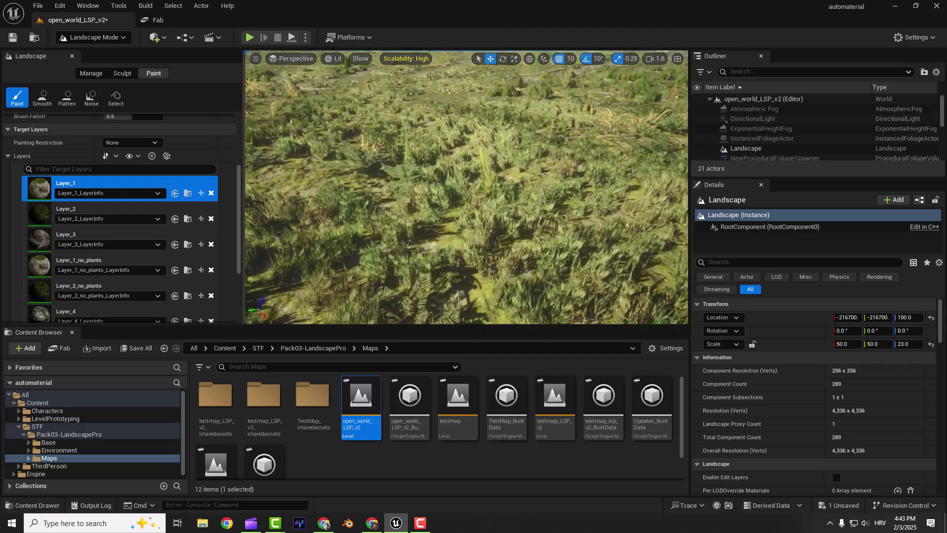
{"action": "left_click", "coordinate": [37, 220]}
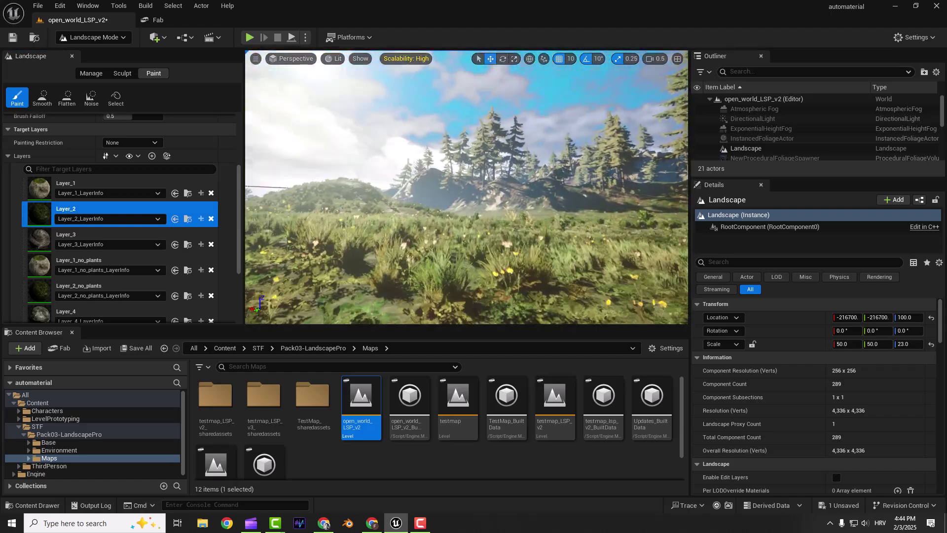
{"action": "right_click_drag", "start_coordinate": [466, 188], "coordinate": [466, 157]}
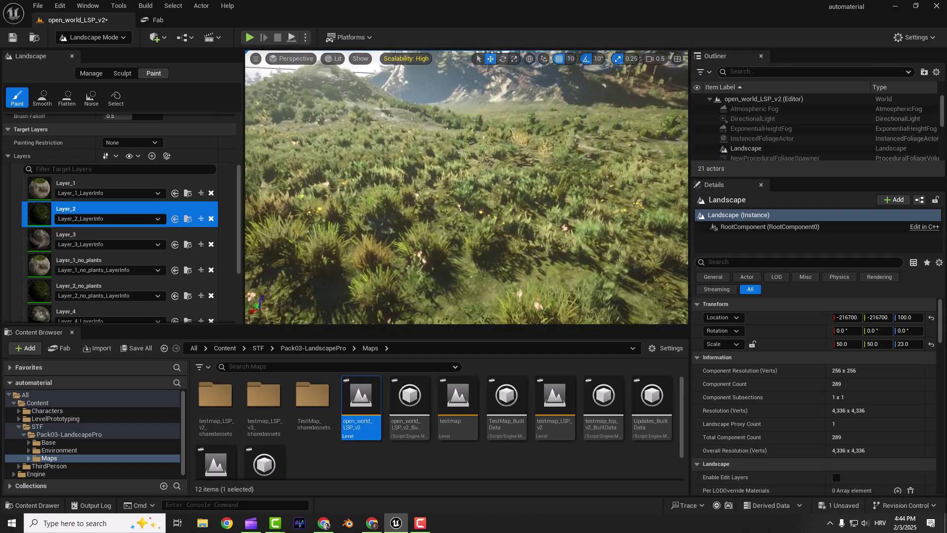
- Paint a large patch of Layer_3 onto the open grass beside the sculpted hill
{"action": "left_click", "coordinate": [41, 249]}
{"action": "right_click_drag", "start_coordinate": [434, 190], "coordinate": [525, 178]}
{"action": "mouse_move", "coordinate": [524, 178]}
{"action": "left_mouse_down"}
{"action": "mouse_move", "coordinate": [393, 190]}
{"action": "mouse_move", "coordinate": [501, 220]}
{"action": "left_mouse_up"}
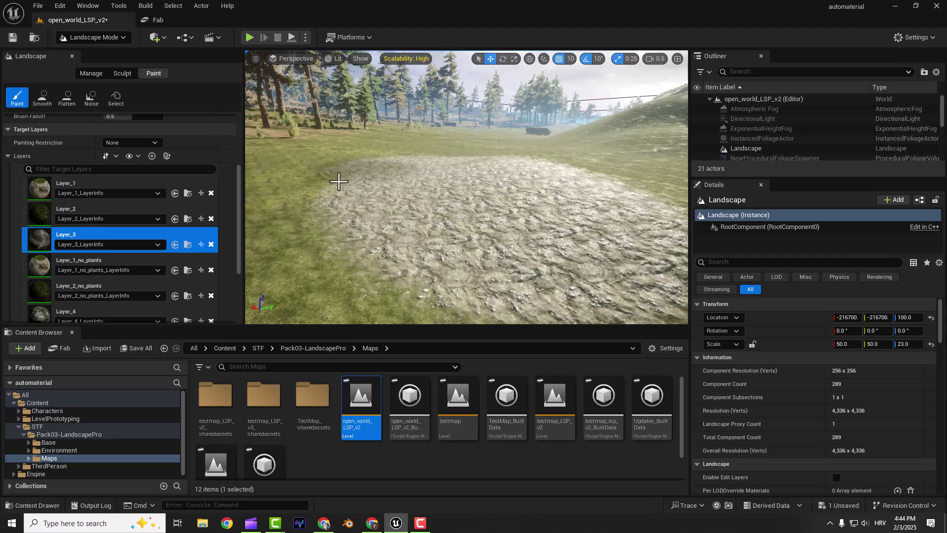
- Extend the Layer_3 patch along its edge on the meadow and examine the rocky ground and plants up close
{"action": "left_click_drag", "start_coordinate": [339, 182], "coordinate": [316, 232]}
{"action": "mouse_move", "coordinate": [316, 232]}
{"action": "right_mouse_down"}
{"action": "mouse_move", "coordinate": [443, 229]}
{"action": "mouse_move", "coordinate": [448, 286]}
{"action": "mouse_move", "coordinate": [454, 182]}
{"action": "right_mouse_up"}
{"action": "key", "text": "w"}
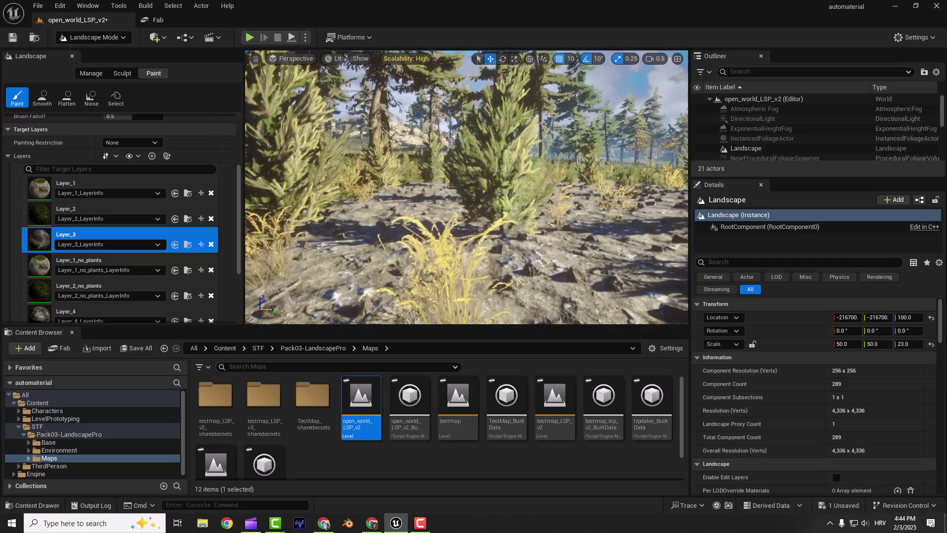
{"action": "right_click_drag", "start_coordinate": [345, 172], "coordinate": [345, 207]}
- Paint Layer_1_no_plants over the grassy ground beside the rocky patch to clear its vegetation
{"action": "scroll", "coordinate": [78, 243], "scroll_direction": "down", "scroll_amount": 1}
{"action": "left_click", "coordinate": [53, 244]}
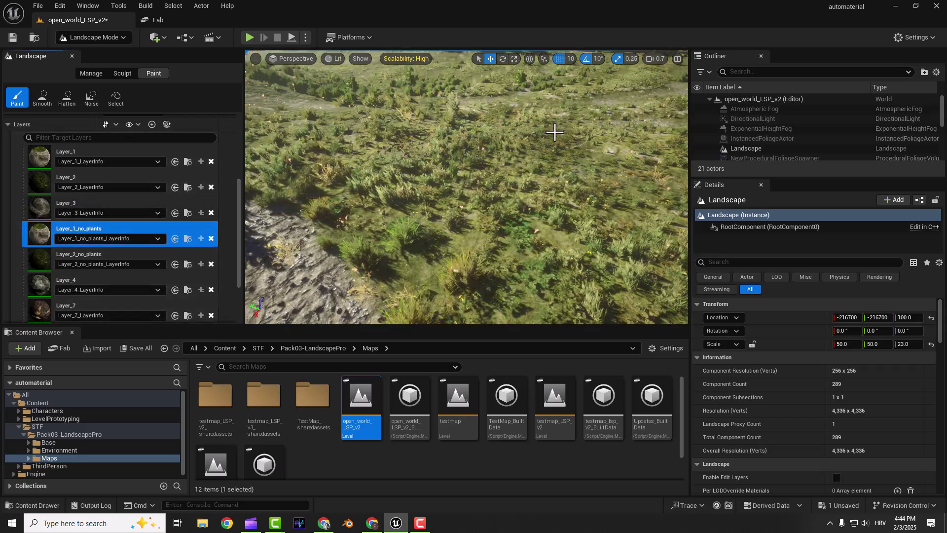
{"action": "mouse_move", "coordinate": [554, 132]}
{"action": "left_mouse_down"}
{"action": "mouse_move", "coordinate": [514, 196]}
{"action": "mouse_move", "coordinate": [507, 152]}
{"action": "mouse_move", "coordinate": [539, 161]}
{"action": "mouse_move", "coordinate": [473, 247]}
{"action": "left_mouse_up"}
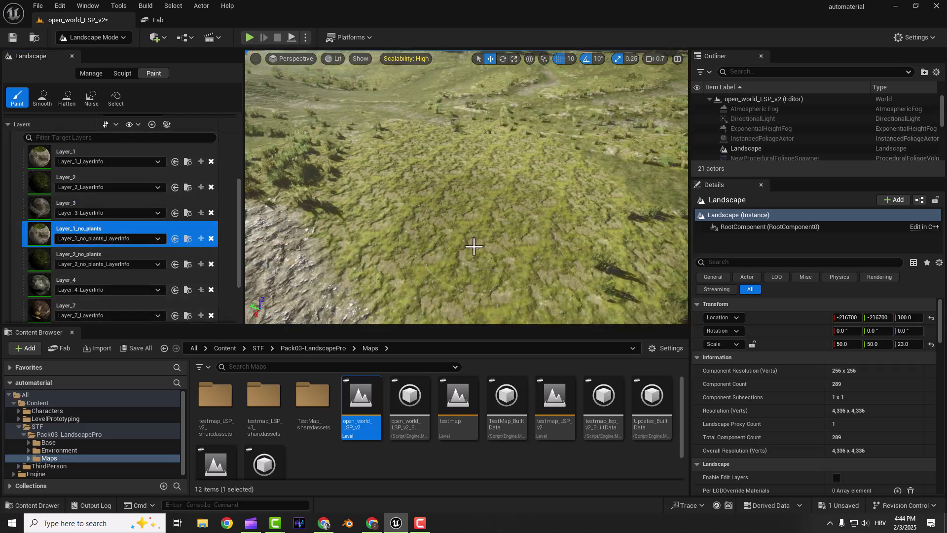
{"action": "right_click_drag", "start_coordinate": [442, 220], "coordinate": [442, 190]}
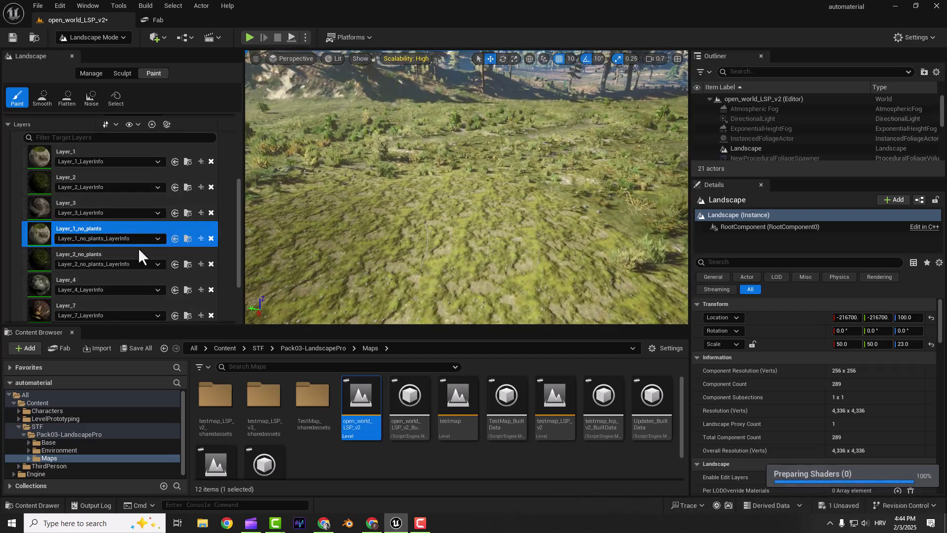
- Choose Layer_2_no_plants, then switch to Layer_4 and paint it across the cleared grass toward the rocky patch
{"action": "left_click", "coordinate": [38, 263]}
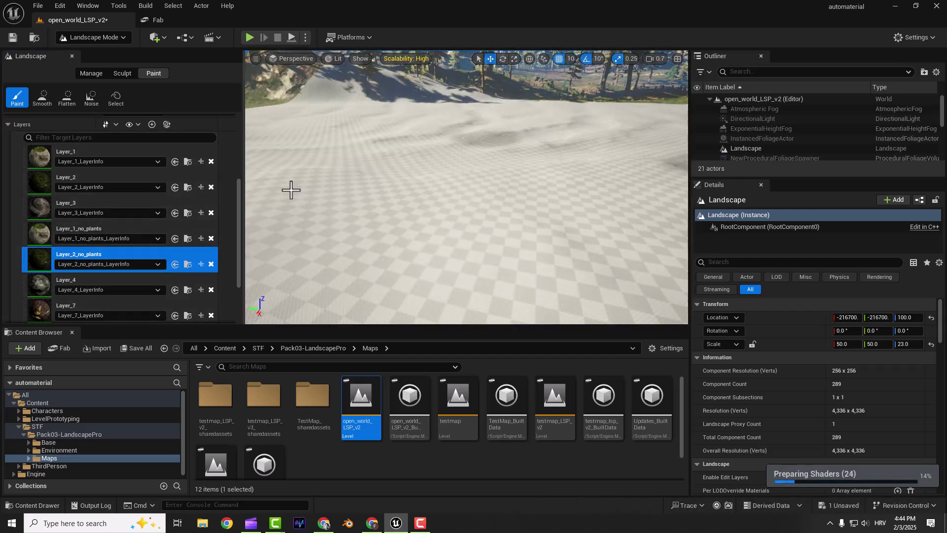
{"action": "scroll", "coordinate": [123, 222], "scroll_direction": "down", "scroll_amount": 2}
{"action": "left_click", "coordinate": [143, 249]}
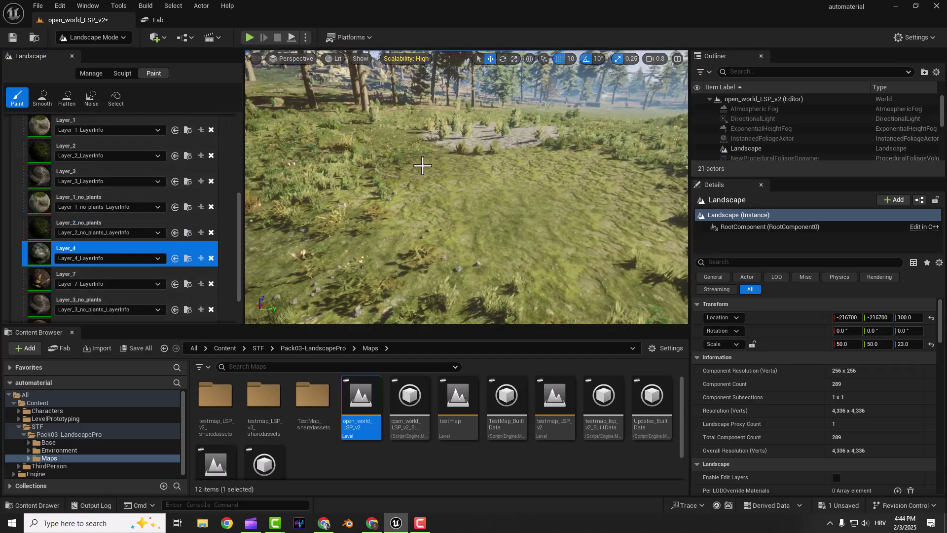
{"action": "left_click_drag", "start_coordinate": [423, 166], "coordinate": [508, 161]}
{"action": "right_click_drag", "start_coordinate": [507, 161], "coordinate": [434, 193]}
- Paint Layer_7 onto the ground beside the Layer_4 patch, then choose Layer_3_no_plants as the paint layer
{"action": "scroll", "coordinate": [138, 227], "scroll_direction": "down", "scroll_amount": 3}
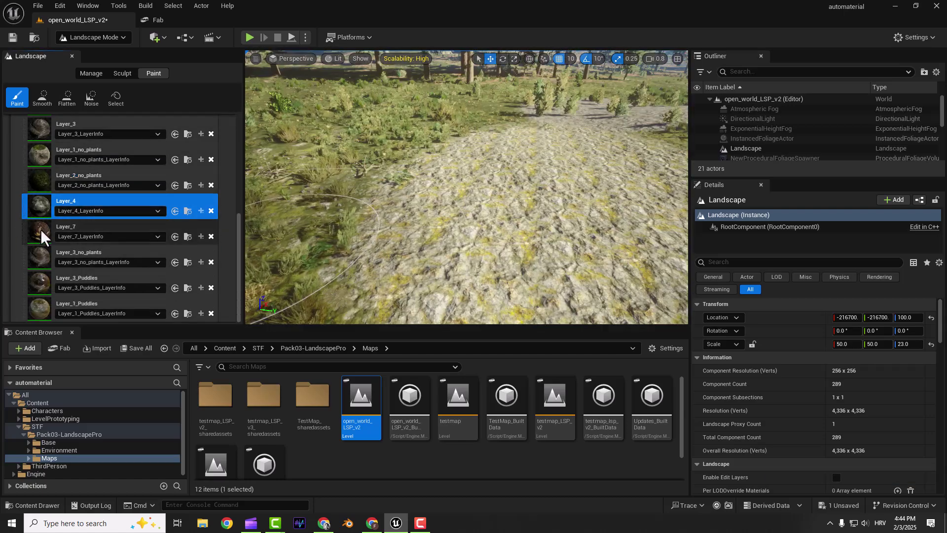
{"action": "left_click", "coordinate": [41, 232]}
{"action": "mouse_move", "coordinate": [345, 222]}
{"action": "left_mouse_down"}
{"action": "mouse_move", "coordinate": [420, 207]}
{"action": "mouse_move", "coordinate": [381, 186]}
{"action": "left_mouse_up"}
{"action": "left_click", "coordinate": [32, 264]}
{"action": "mouse_move", "coordinate": [380, 186]}
{"action": "right_mouse_down"}
{"action": "mouse_move", "coordinate": [444, 163]}
{"action": "mouse_move", "coordinate": [326, 197]}
{"action": "right_mouse_up"}
- Try Layer_3_Puddles and Layer_1_Puddles as paint layers and inspect the painted patches on the meadow
{"action": "left_click", "coordinate": [35, 291]}
{"action": "left_click_drag", "start_coordinate": [427, 158], "coordinate": [434, 167]}
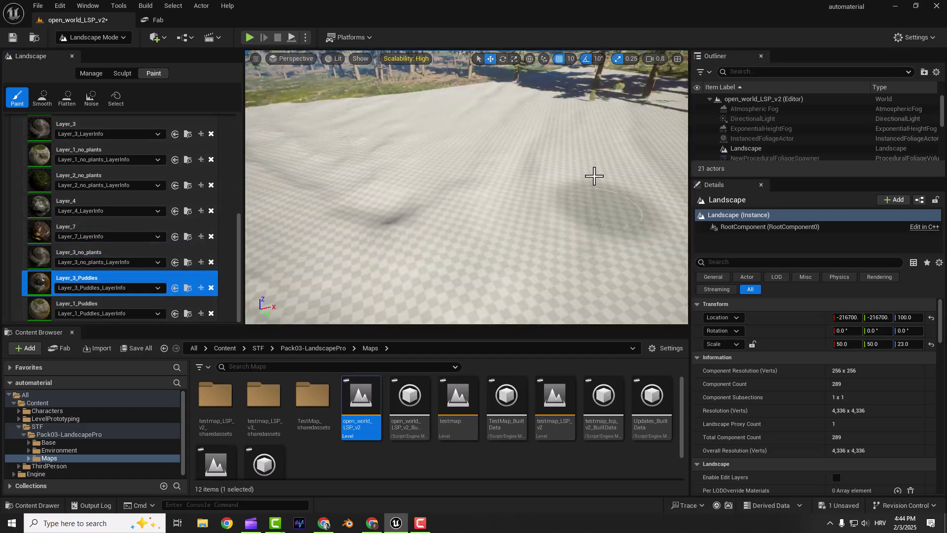
{"action": "key", "text": "w"}
{"action": "right_click_drag", "start_coordinate": [486, 206], "coordinate": [444, 162]}
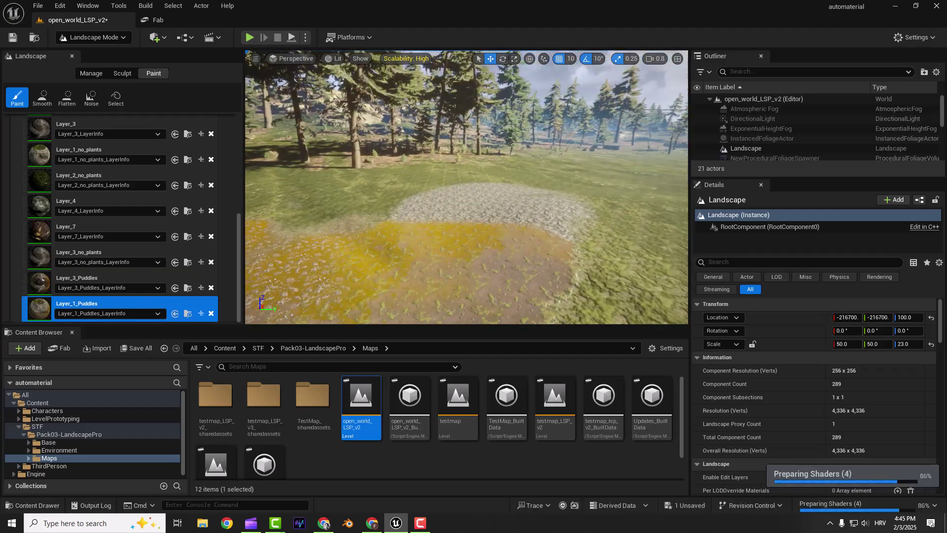
{"action": "right_click_drag", "start_coordinate": [467, 187], "coordinate": [419, 187]}
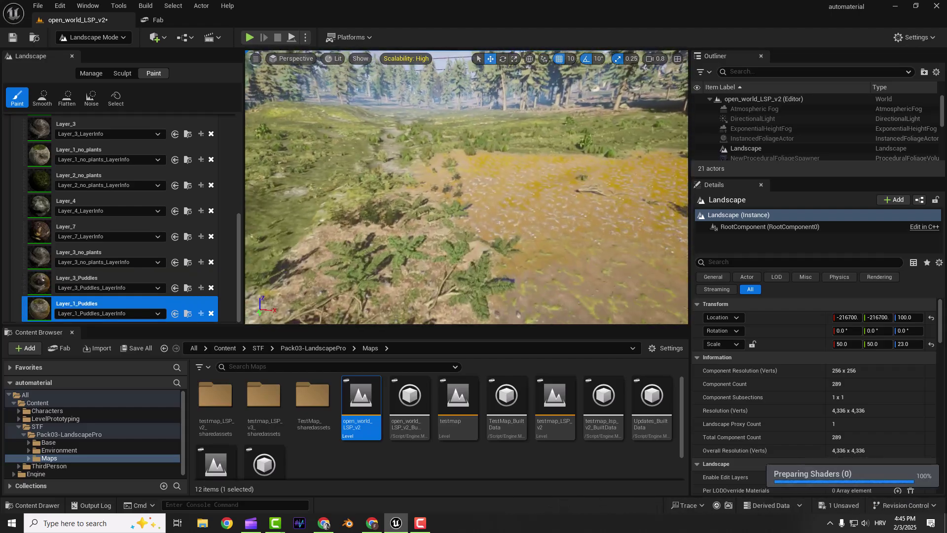
{"action": "key", "text": "w"}
{"action": "right_click_drag", "start_coordinate": [467, 187], "coordinate": [336, 221]}
- Switch to landscape sculpting and carve a deep, wide pit into the open meadow with the 2048 brush
{"action": "scroll", "coordinate": [466, 187], "scroll_direction": "up", "scroll_amount": 3}
{"action": "right_click_drag", "start_coordinate": [493, 197], "coordinate": [423, 216]}
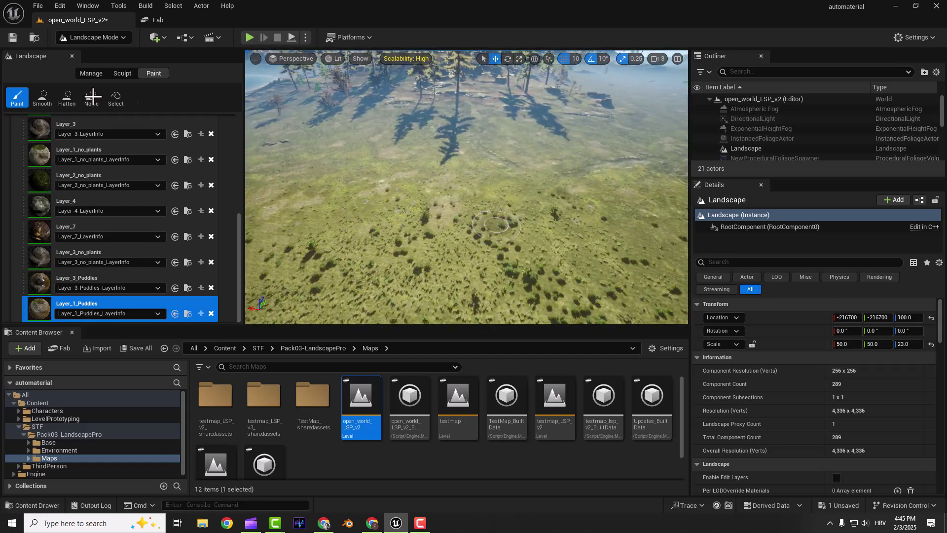
{"action": "left_click", "coordinate": [123, 74]}
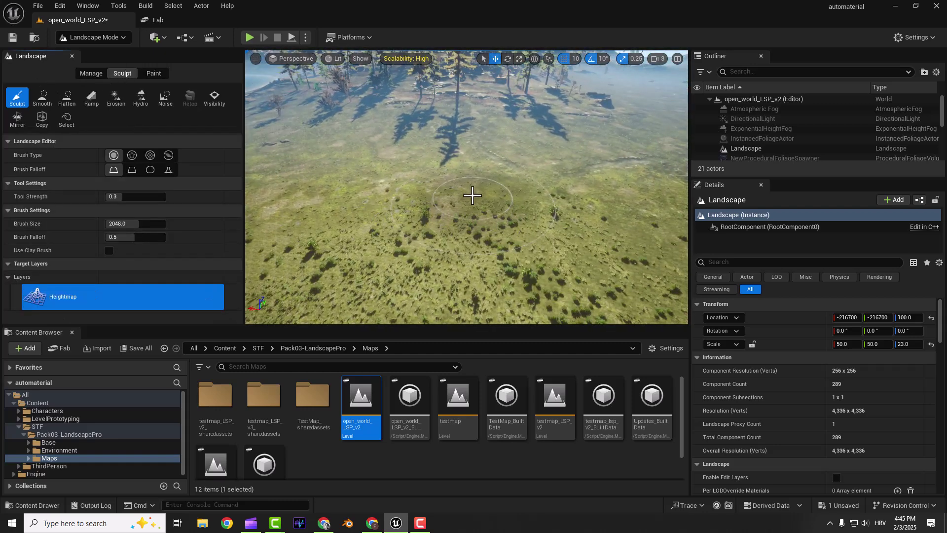
{"action": "scroll", "coordinate": [487, 194], "scroll_direction": "up", "scroll_amount": 2}
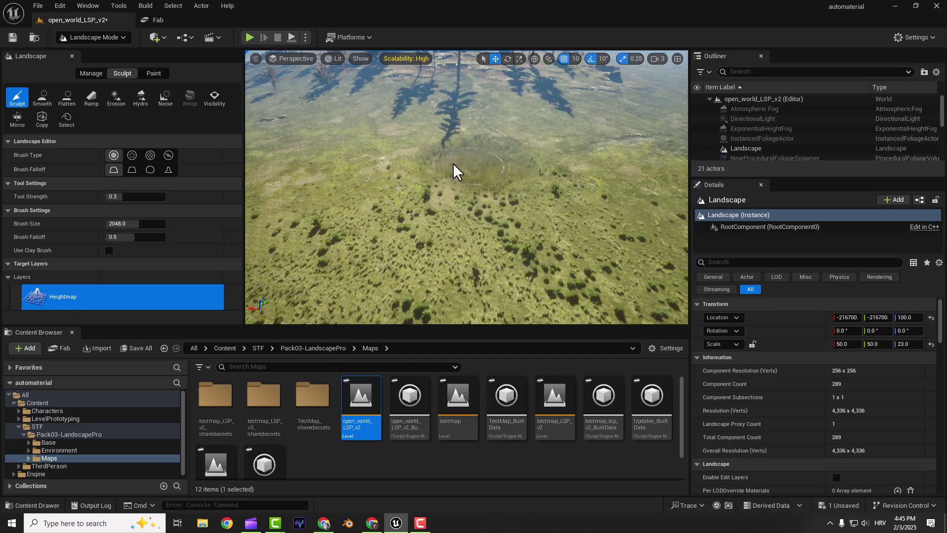
{"action": "left_click_drag", "start_coordinate": [454, 170], "coordinate": [373, 232]}
{"action": "left_click_drag", "start_coordinate": [593, 220], "coordinate": [423, 244]}
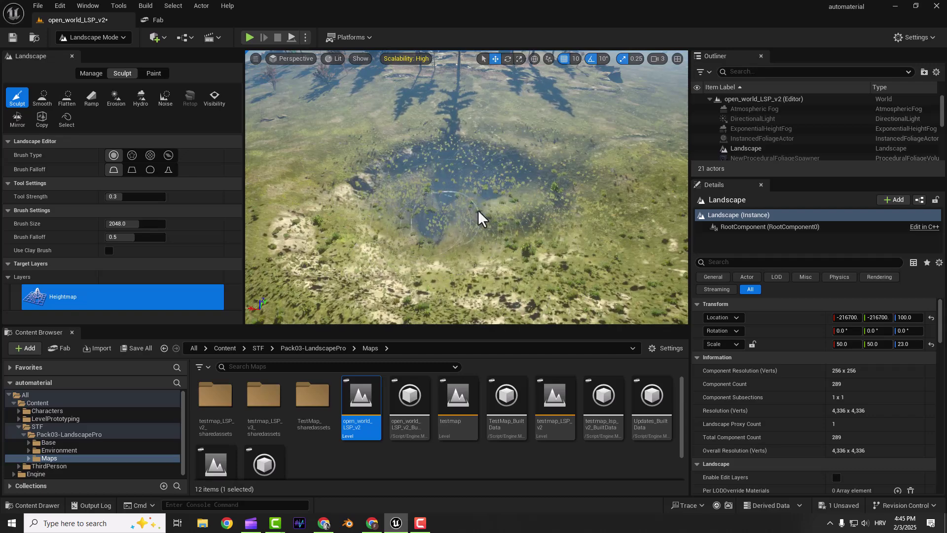
{"action": "right_click_drag", "start_coordinate": [478, 212], "coordinate": [444, 219]}
- Switch to Selection mode and select the existing lake's water plane to check its material
{"action": "left_click", "coordinate": [105, 38]}
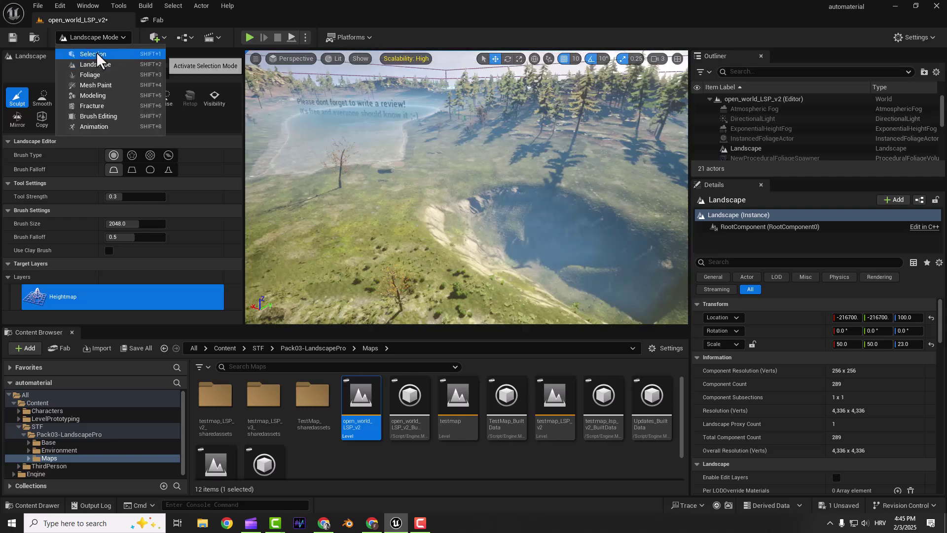
{"action": "left_click", "coordinate": [95, 55]}
{"action": "left_click", "coordinate": [186, 118]}
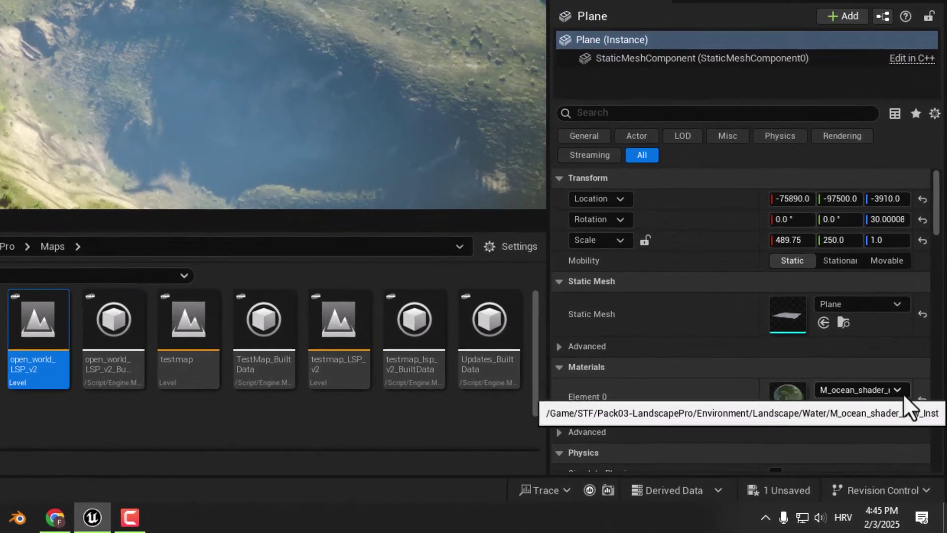
{"action": "right_click_drag", "start_coordinate": [192, 54], "coordinate": [247, 98]}
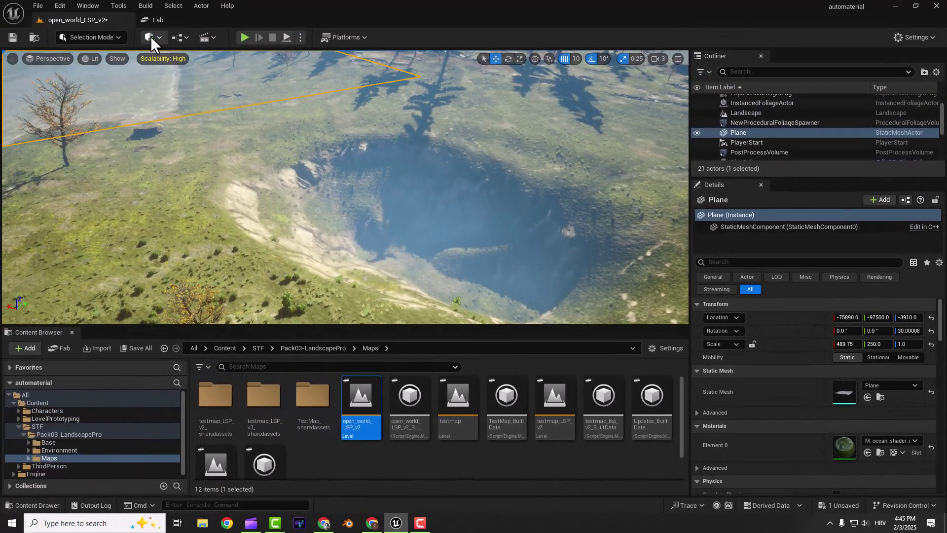
- Add a Plane shape, scale it to 109.5 and position it at Z -4340 so it spans the sculpted pit
{"action": "left_click", "coordinate": [150, 37]}
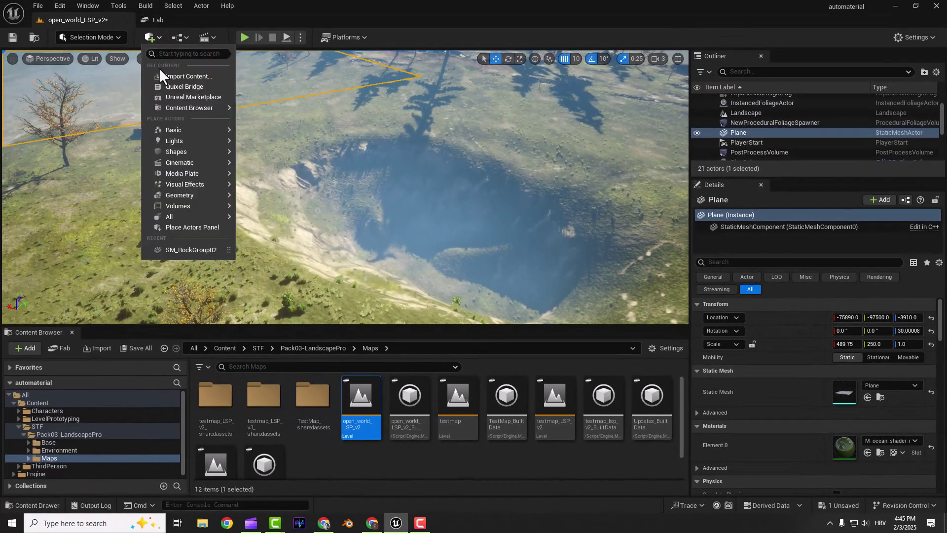
{"action": "mouse_move", "coordinate": [164, 152]}
{"action": "left_click", "coordinate": [268, 204]}
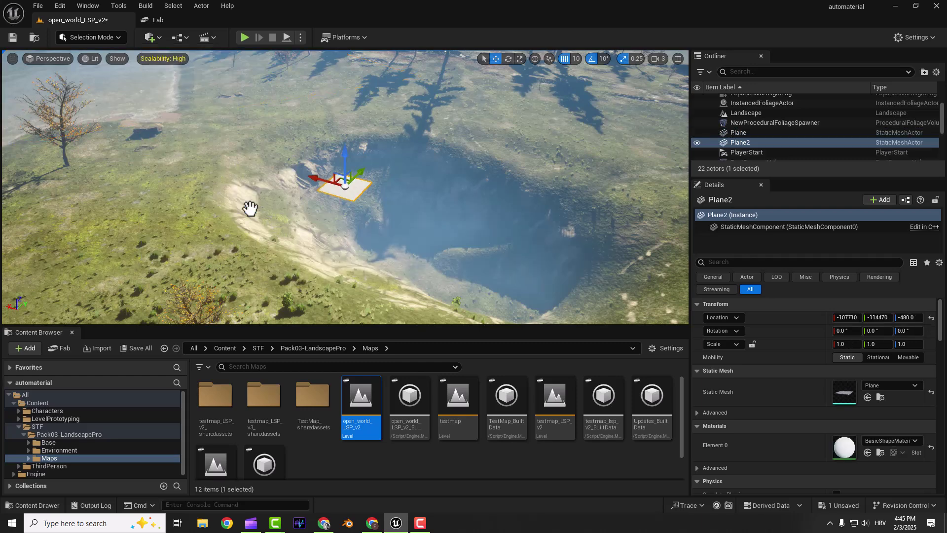
{"action": "left_click_drag", "start_coordinate": [344, 191], "coordinate": [355, 192]}
{"action": "key", "text": "w"}
{"action": "mouse_move", "coordinate": [343, 188]}
{"action": "left_mouse_down"}
{"action": "mouse_move", "coordinate": [344, 173]}
{"action": "mouse_move", "coordinate": [343, 186]}
{"action": "left_mouse_up"}
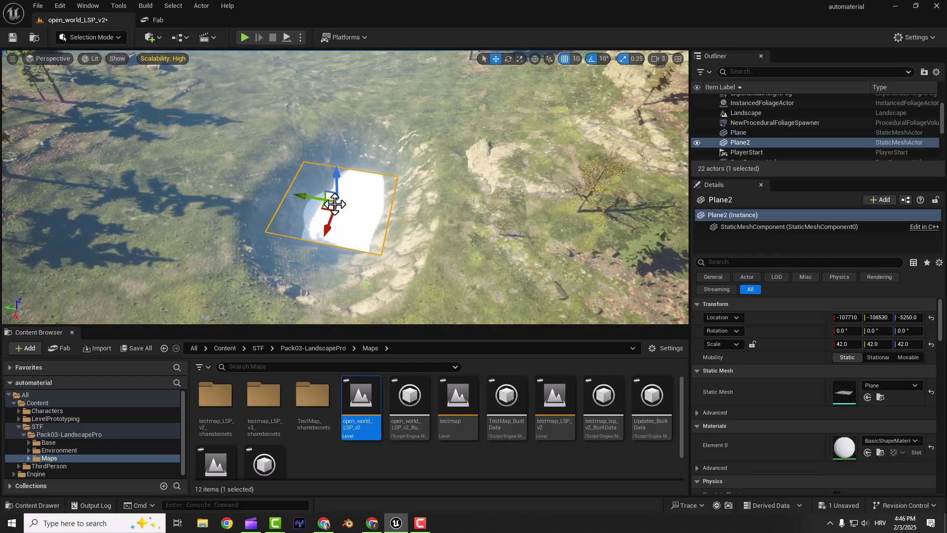
{"action": "key", "text": "r"}
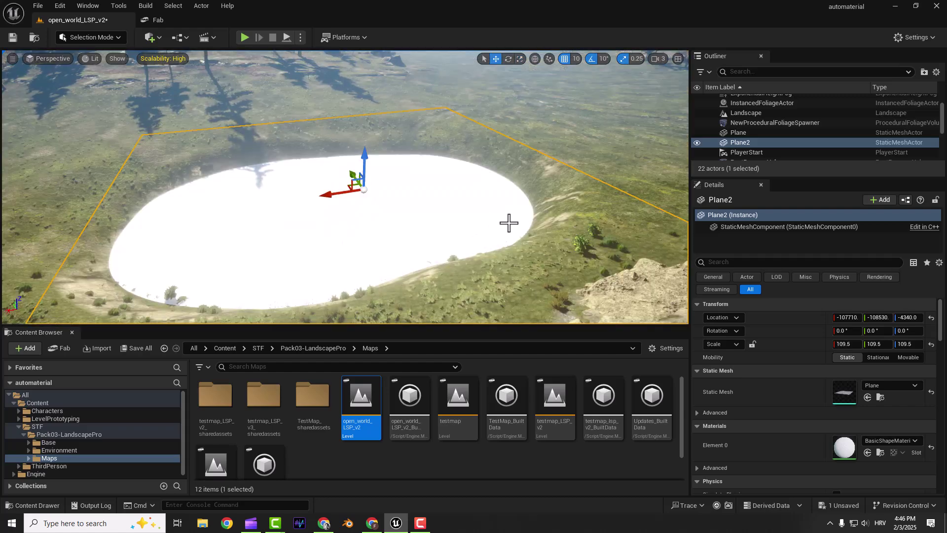
{"action": "mouse_move", "coordinate": [520, 209]}
{"action": "right_mouse_down"}
{"action": "mouse_move", "coordinate": [463, 193]}
{"action": "mouse_move", "coordinate": [365, 190]}
{"action": "mouse_move", "coordinate": [445, 185]}
{"action": "mouse_move", "coordinate": [519, 209]}
{"action": "right_mouse_up"}
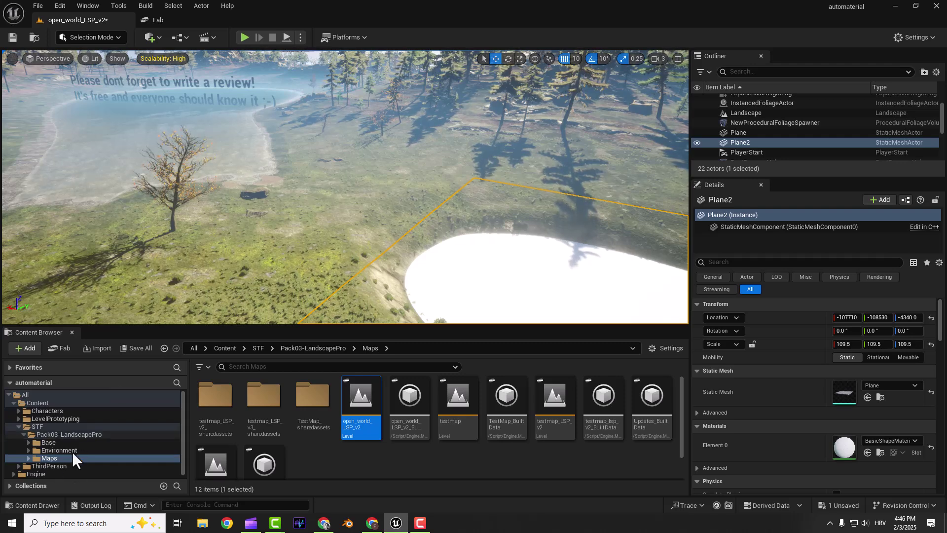
- Find the existing lake plane's ocean material instance in the project's Water folder
{"action": "left_click", "coordinate": [49, 450]}
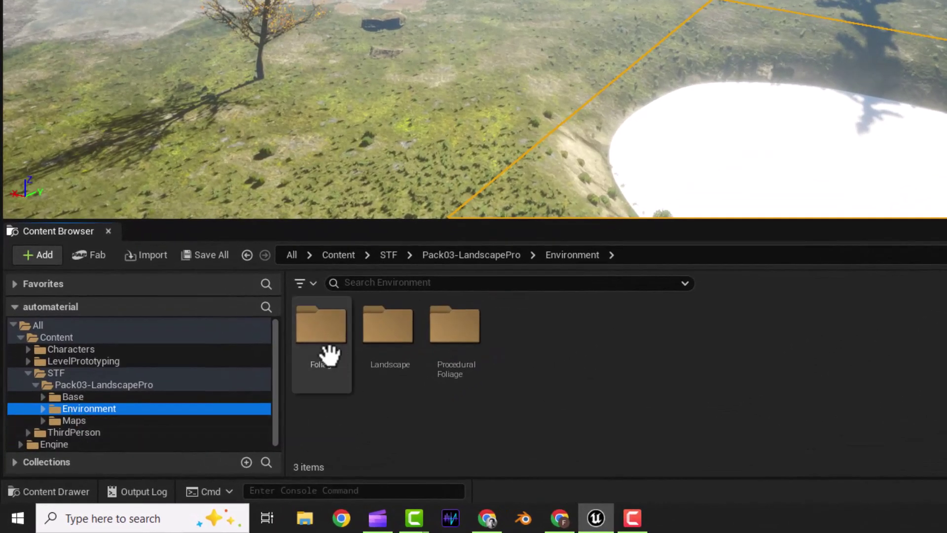
{"action": "left_click", "coordinate": [111, 397]}
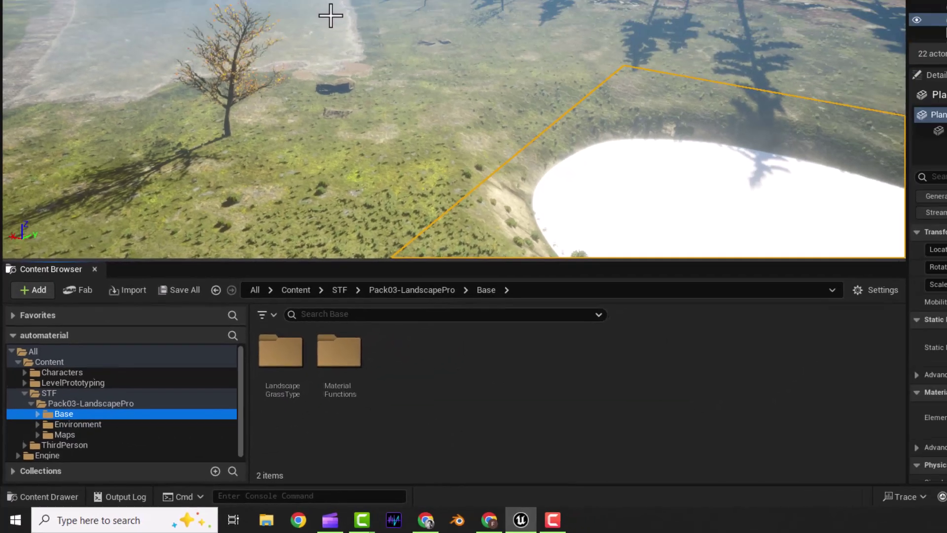
{"action": "left_click", "coordinate": [314, 26]}
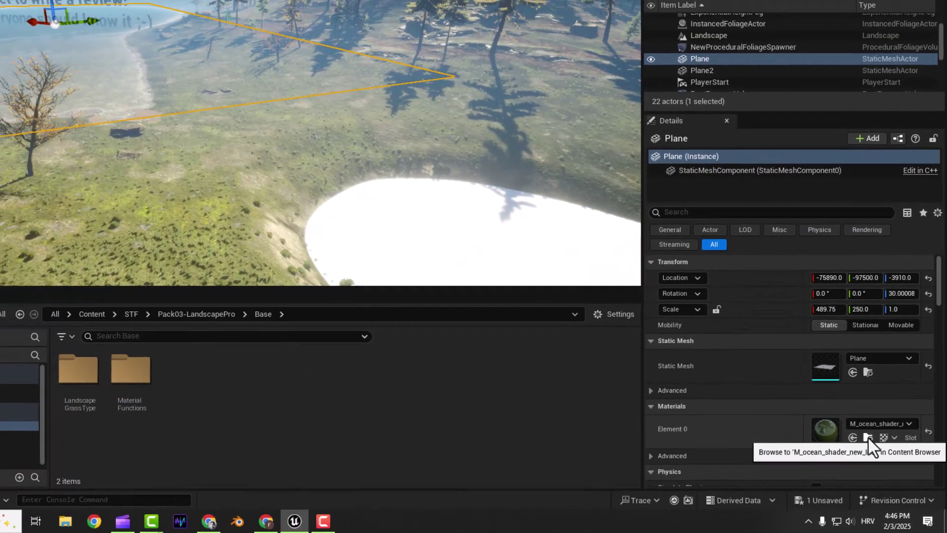
{"action": "left_click", "coordinate": [862, 430]}
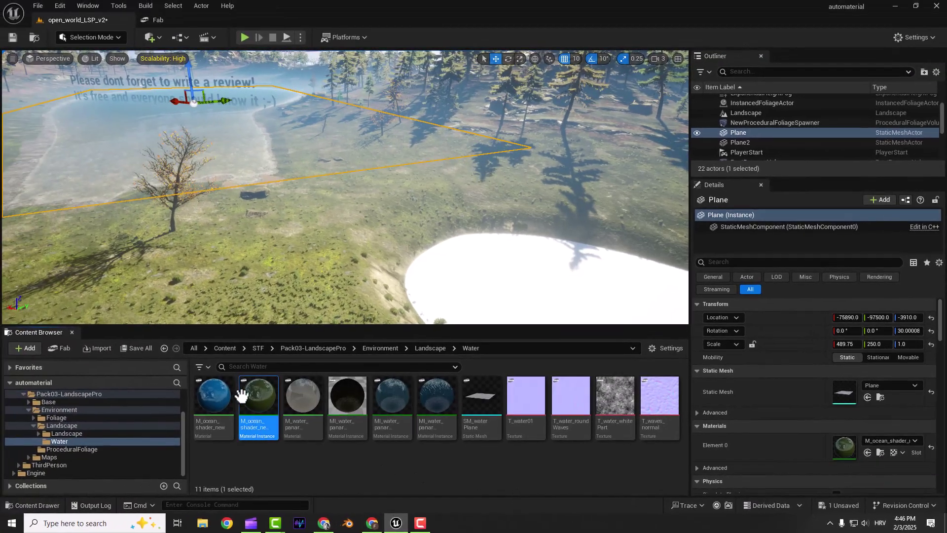
- Apply the ocean shader material instance to the new plane in the pit and select that plane
{"action": "mouse_move", "coordinate": [300, 398]}
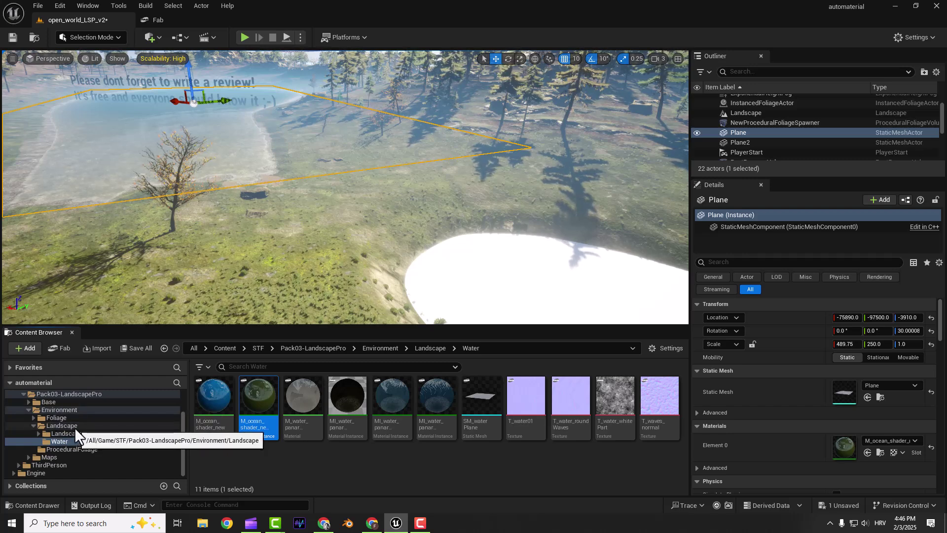
{"action": "right_click_drag", "start_coordinate": [386, 239], "coordinate": [453, 247]}
{"action": "left_click_drag", "start_coordinate": [258, 395], "coordinate": [439, 256]}
{"action": "right_click_drag", "start_coordinate": [463, 232], "coordinate": [299, 176]}
{"action": "left_click", "coordinate": [478, 256]}
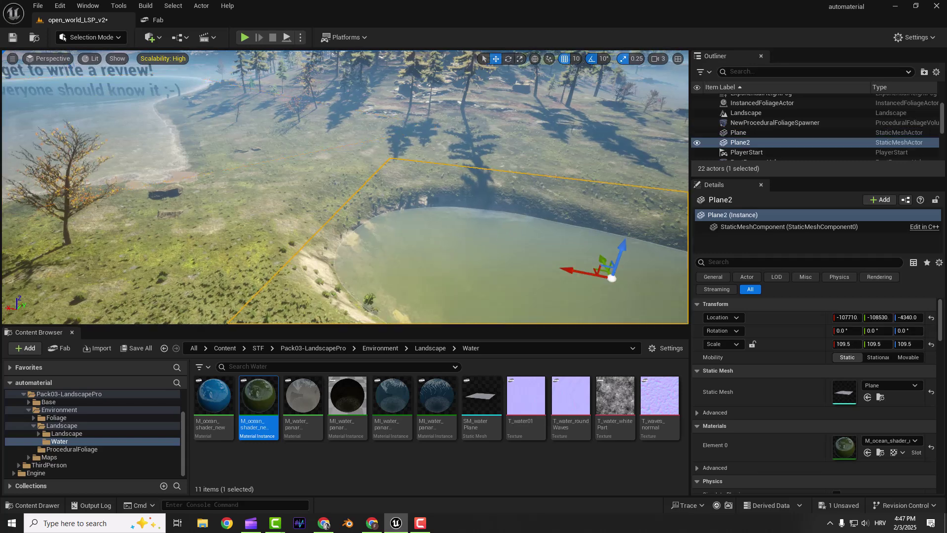
- Lower the pit's plane to Z -4630 and try the M_water and MI_water materials on it, ending with the blue instance
{"action": "key", "text": "f"}
{"action": "left_click_drag", "start_coordinate": [302, 408], "coordinate": [844, 446]}
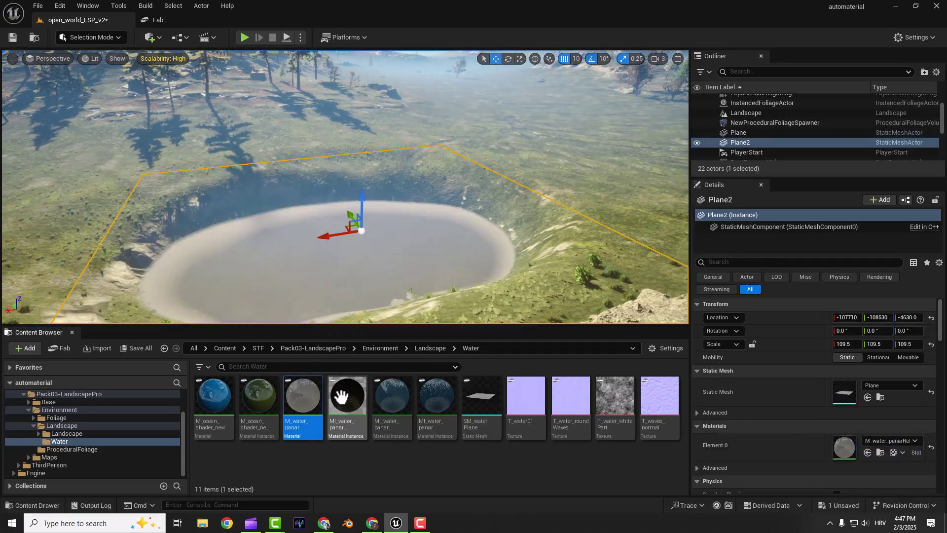
{"action": "left_click_drag", "start_coordinate": [344, 393], "coordinate": [844, 446]}
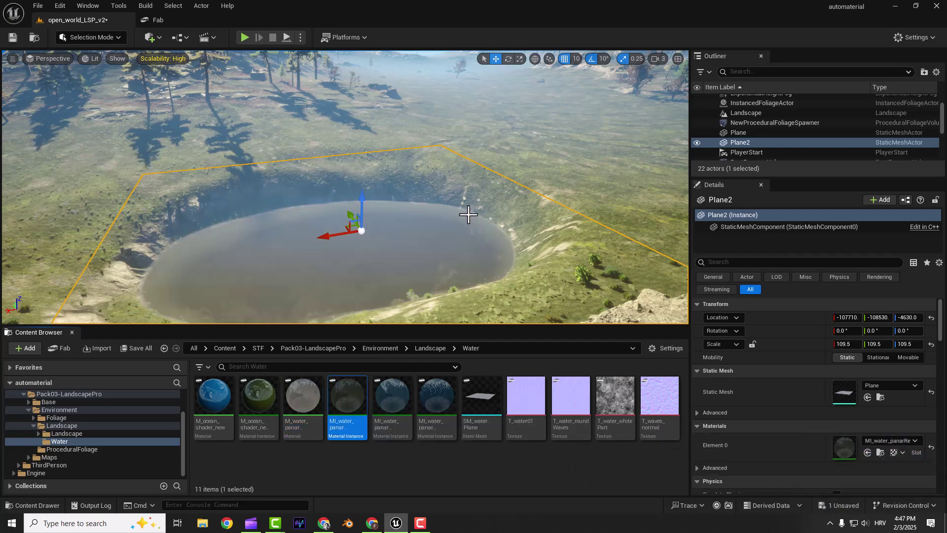
{"action": "left_click_drag", "start_coordinate": [392, 401], "coordinate": [842, 441]}
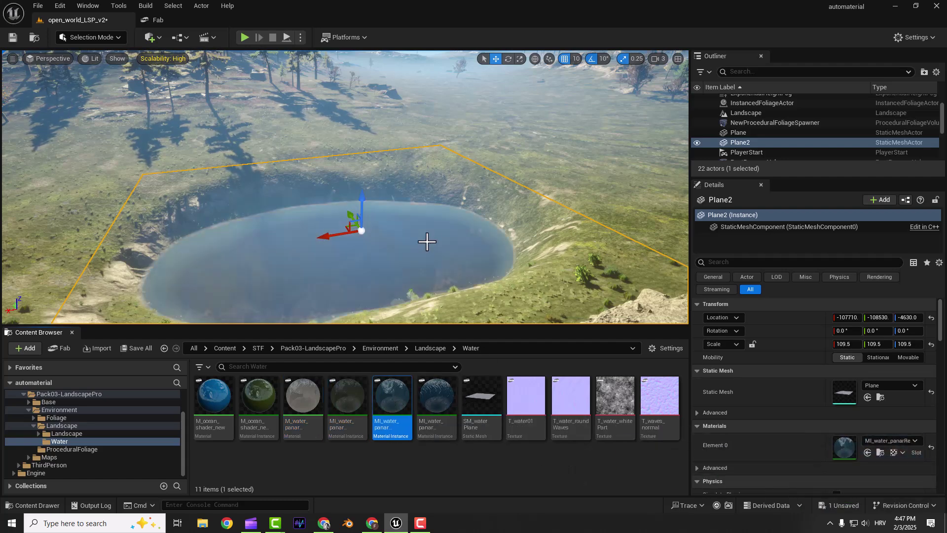
{"action": "right_click_drag", "start_coordinate": [428, 241], "coordinate": [359, 287]}
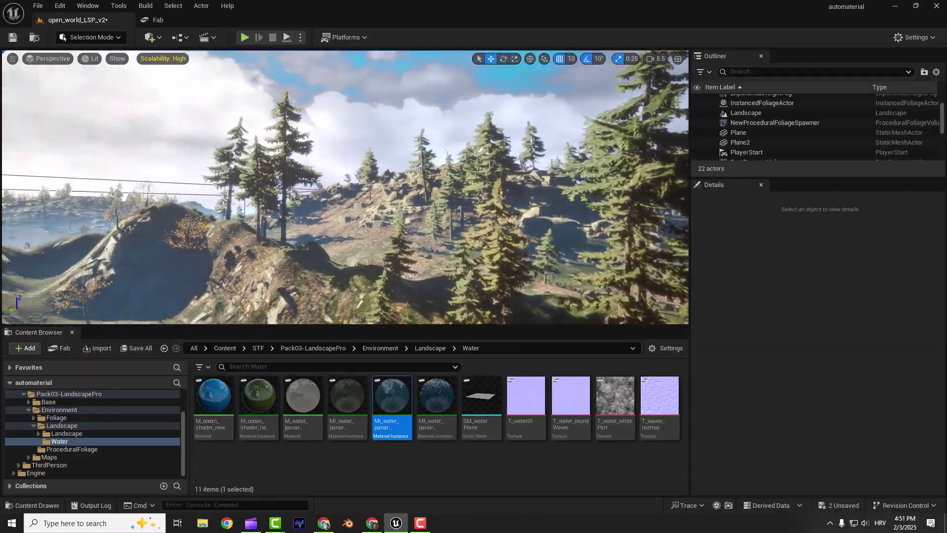
- Switch the editor to Foliage mode over the pine forest clearing
{"action": "right_click_drag", "start_coordinate": [344, 186], "coordinate": [471, 236]}
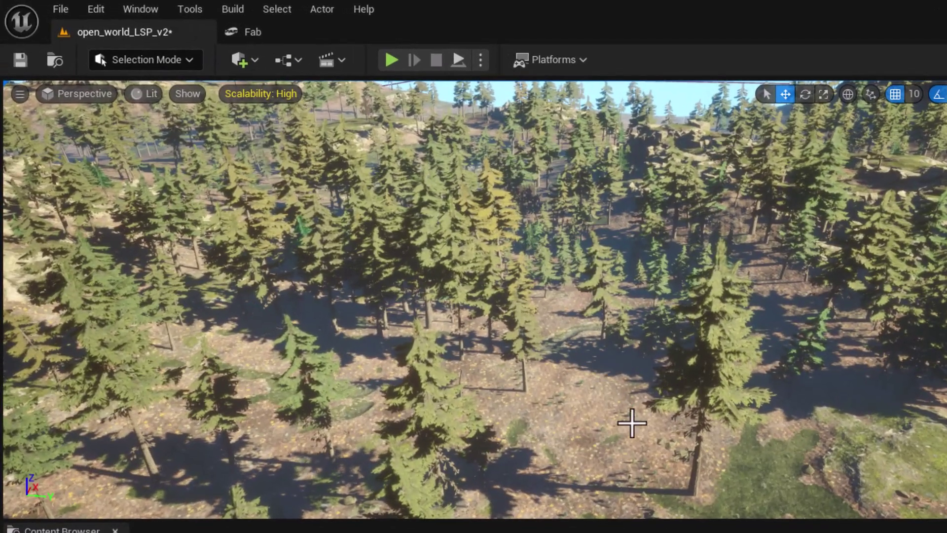
{"action": "left_click", "coordinate": [162, 52]}
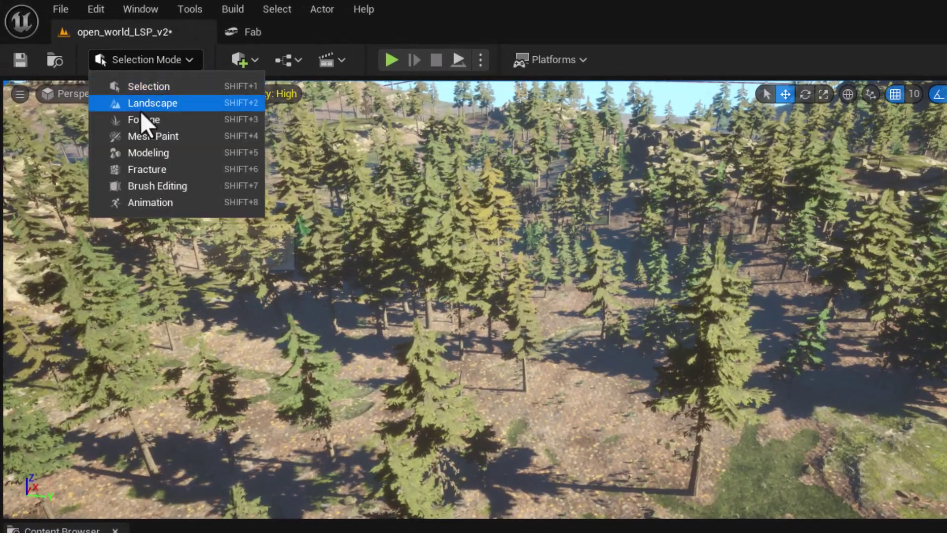
{"action": "left_click", "coordinate": [153, 56]}
{"action": "left_click", "coordinate": [163, 58]}
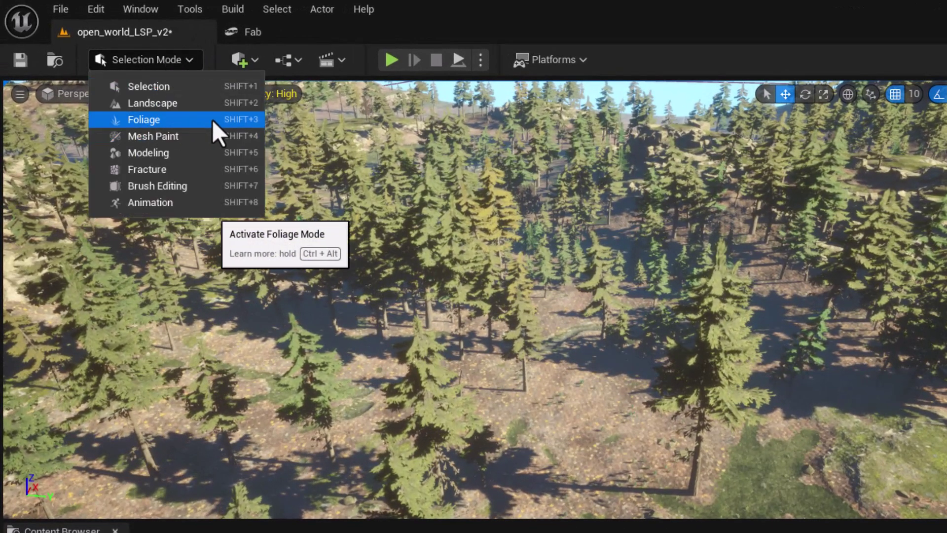
{"action": "left_click", "coordinate": [200, 121]}
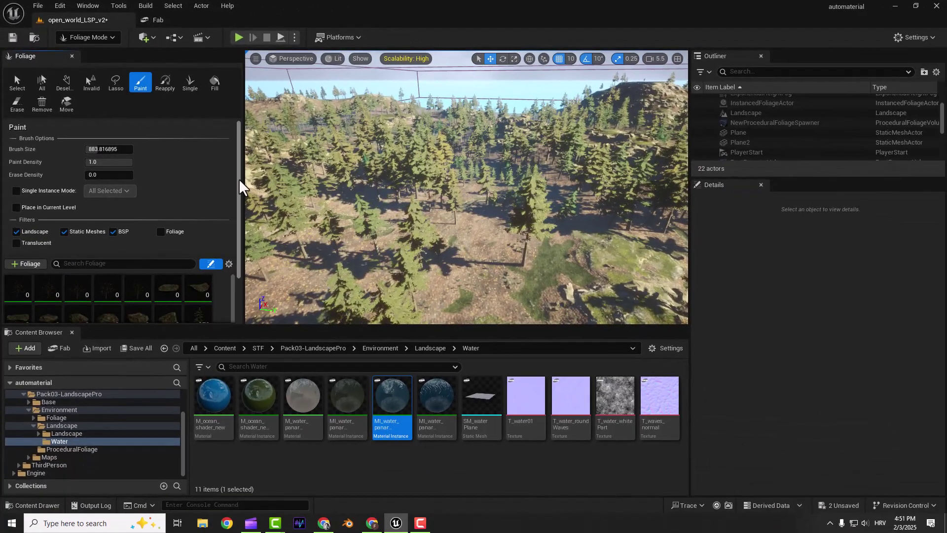
- Activate the FoliageType_Pine01 foliage type for painting
{"action": "left_click_drag", "start_coordinate": [239, 182], "coordinate": [237, 225]}
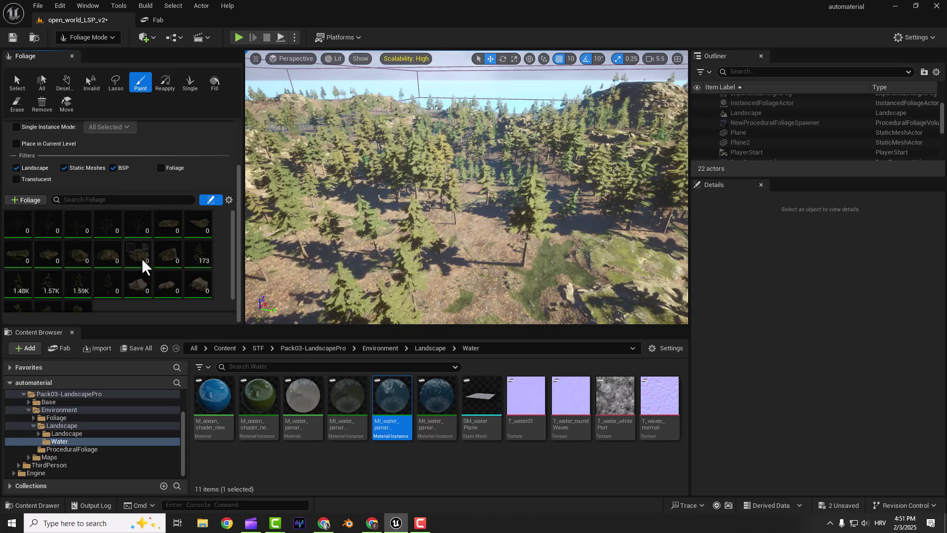
{"action": "left_click", "coordinate": [198, 262]}
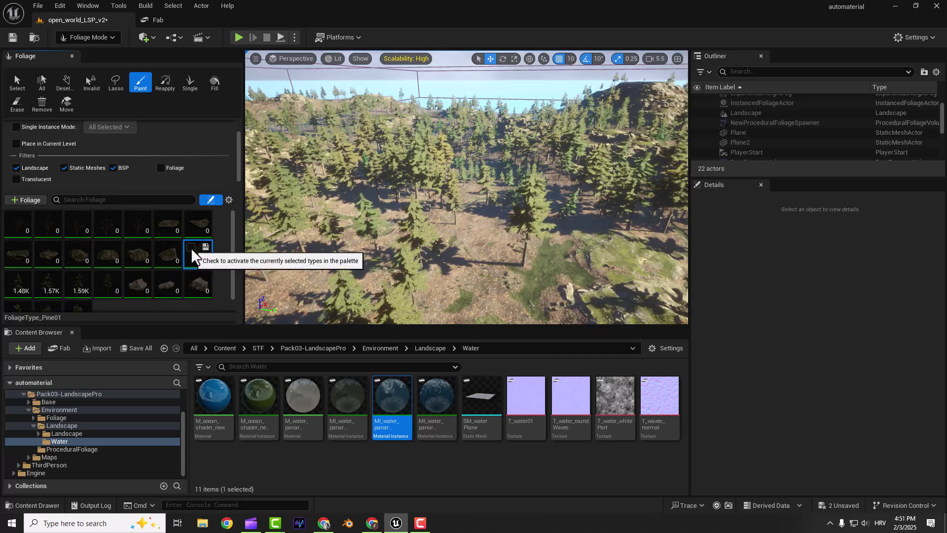
{"action": "left_click", "coordinate": [191, 247]}
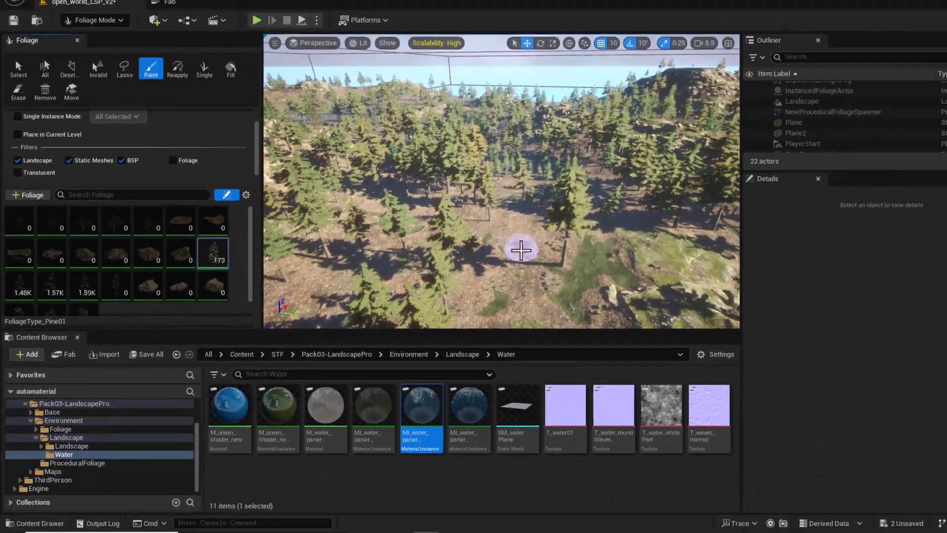
- Try painting Pine01 trees at paint density 1.0 in the forest clearing and undo the strokes
{"action": "key", "text": "w"}
{"action": "right_click_drag", "start_coordinate": [520, 250], "coordinate": [518, 290]}
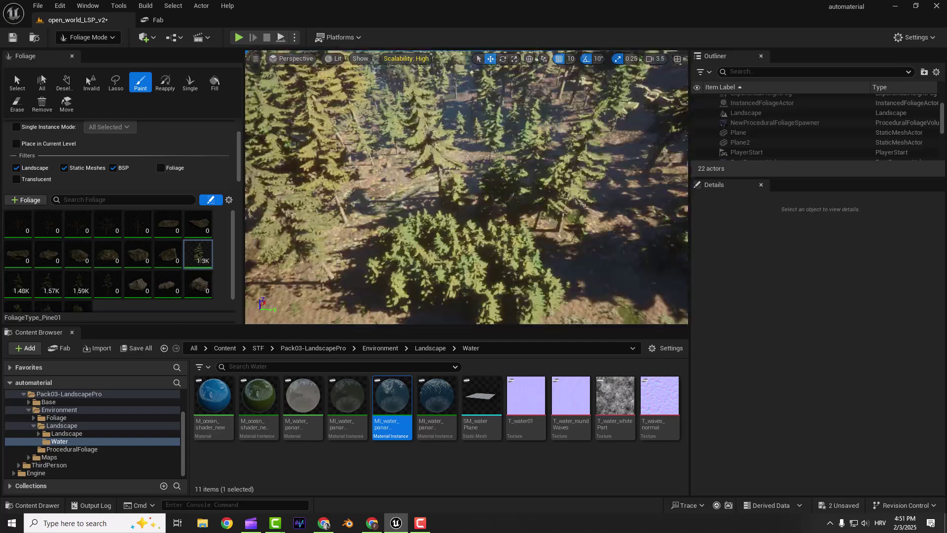
{"action": "mouse_move", "coordinate": [518, 291]}
{"action": "right_mouse_down"}
{"action": "mouse_move", "coordinate": [518, 242]}
{"action": "mouse_move", "coordinate": [471, 229]}
{"action": "right_mouse_up"}
{"action": "key", "text": "q"}
{"action": "key", "text": "s"}
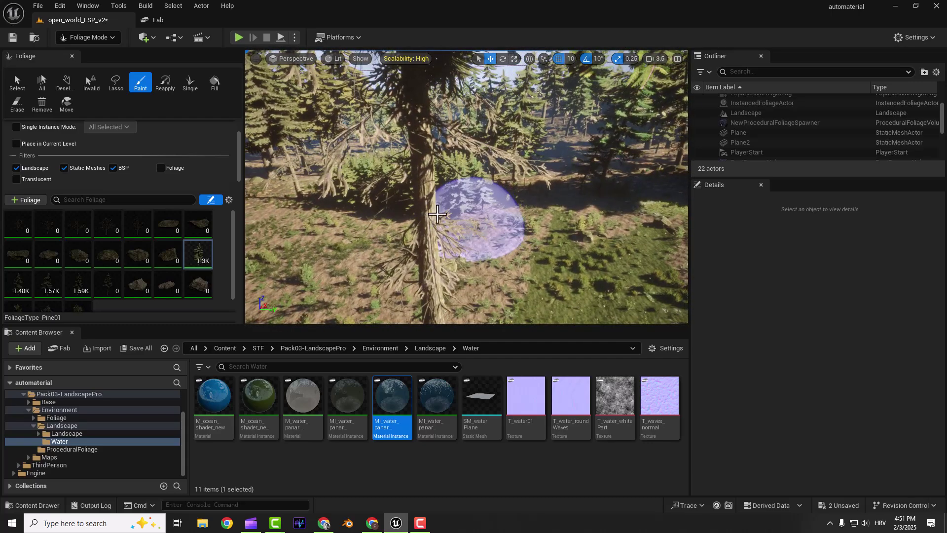
{"action": "key", "text": "ctrl+z"}
- Lower the paint density to 0.093, enlarge the brush to about 2833, and paint sparser pines in the clearing
{"action": "scroll", "coordinate": [81, 138], "scroll_direction": "up", "scroll_amount": 3}
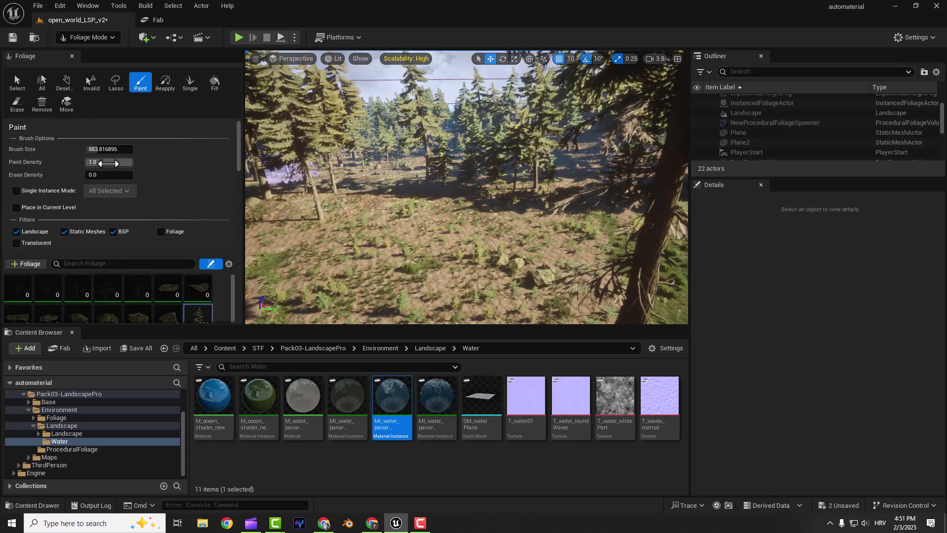
{"action": "left_click_drag", "start_coordinate": [126, 161], "coordinate": [93, 161]}
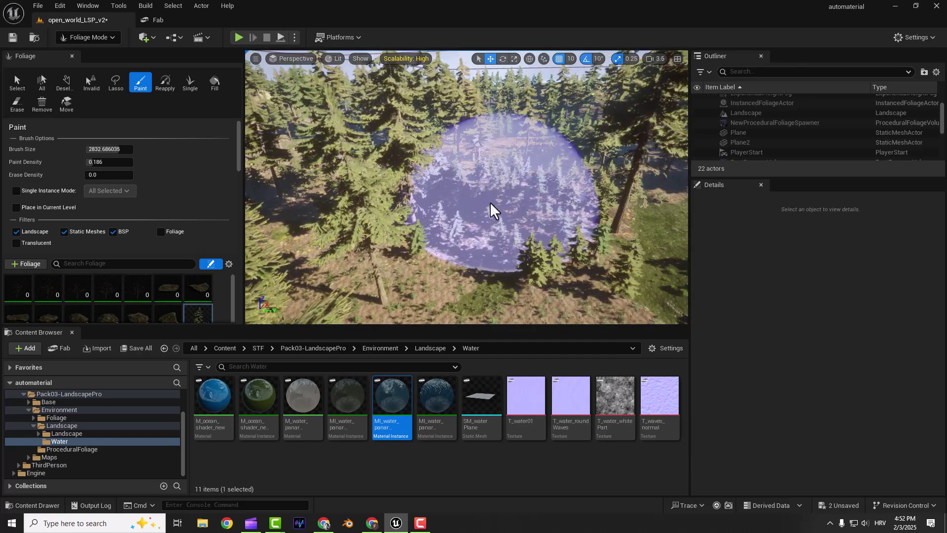
{"action": "right_click_drag", "start_coordinate": [490, 211], "coordinate": [513, 217]}
{"action": "right_click_drag", "start_coordinate": [514, 155], "coordinate": [528, 162]}
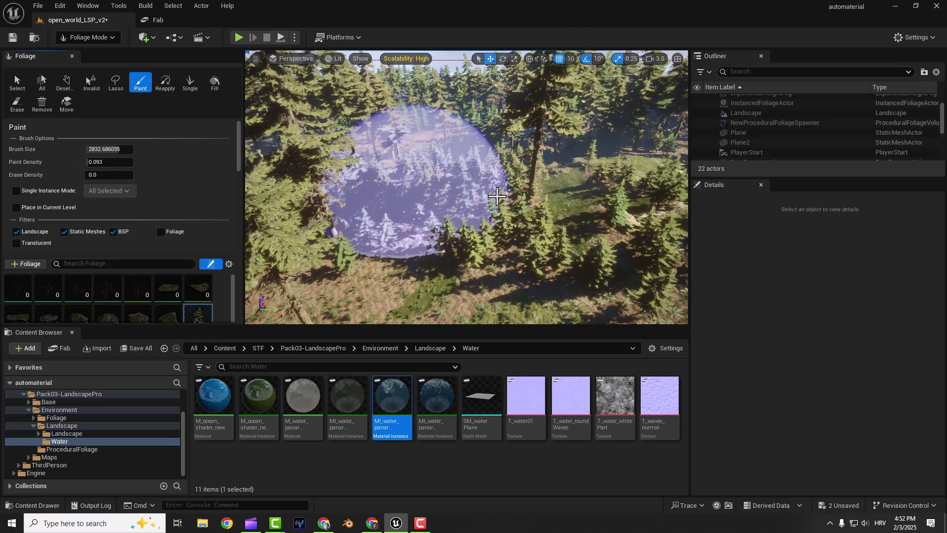
{"action": "right_click_drag", "start_coordinate": [488, 244], "coordinate": [490, 247]}
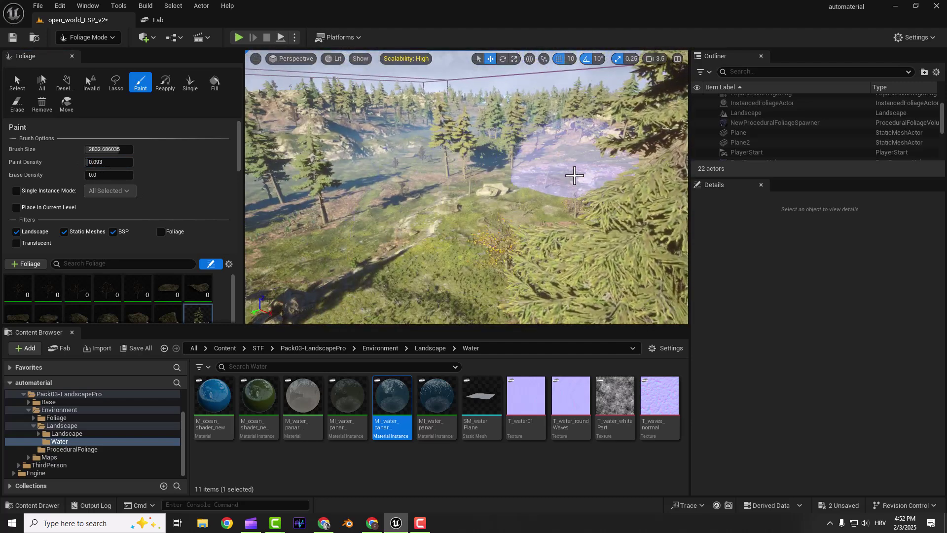
{"action": "right_click_drag", "start_coordinate": [296, 281], "coordinate": [298, 283]}
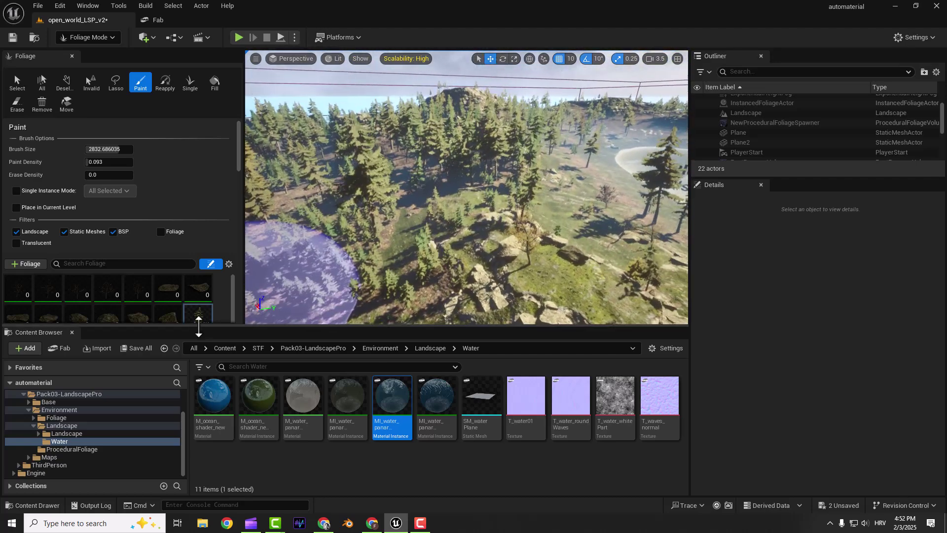
- Replace Pine01 with a rock foliage type as the active one and paint rocks over the open ground near the lake
{"action": "scroll", "coordinate": [170, 298], "scroll_direction": "down", "scroll_amount": 2}
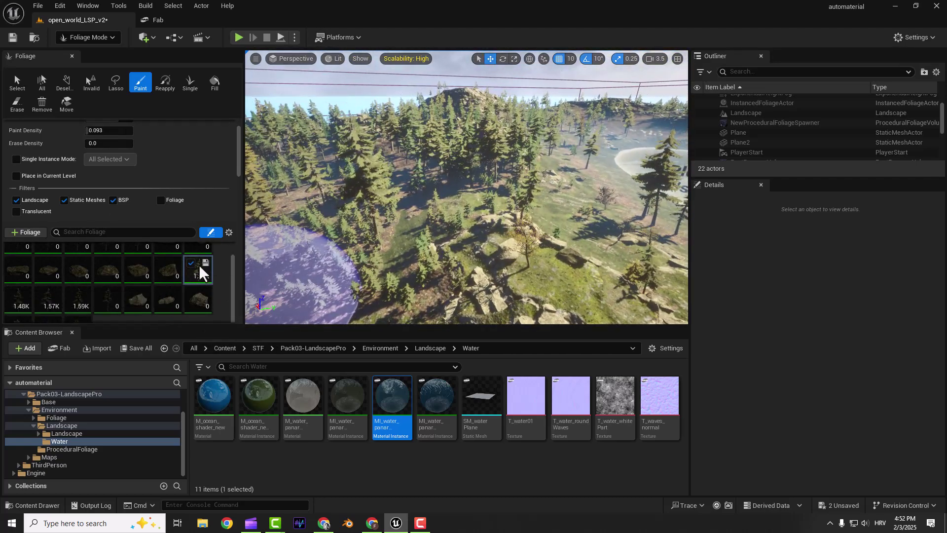
{"action": "left_click", "coordinate": [130, 264]}
{"action": "right_click_drag", "start_coordinate": [456, 160], "coordinate": [498, 163]}
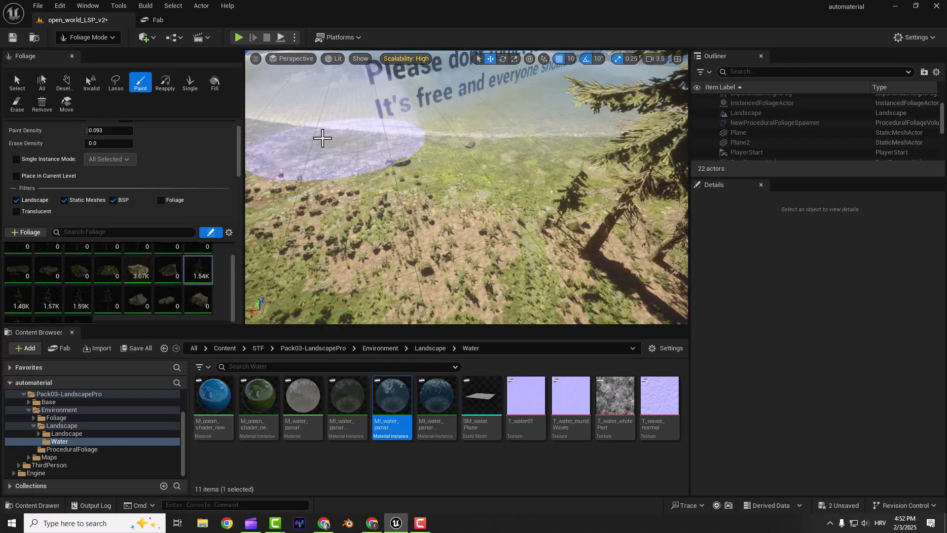
{"action": "right_click_drag", "start_coordinate": [403, 158], "coordinate": [321, 128]}
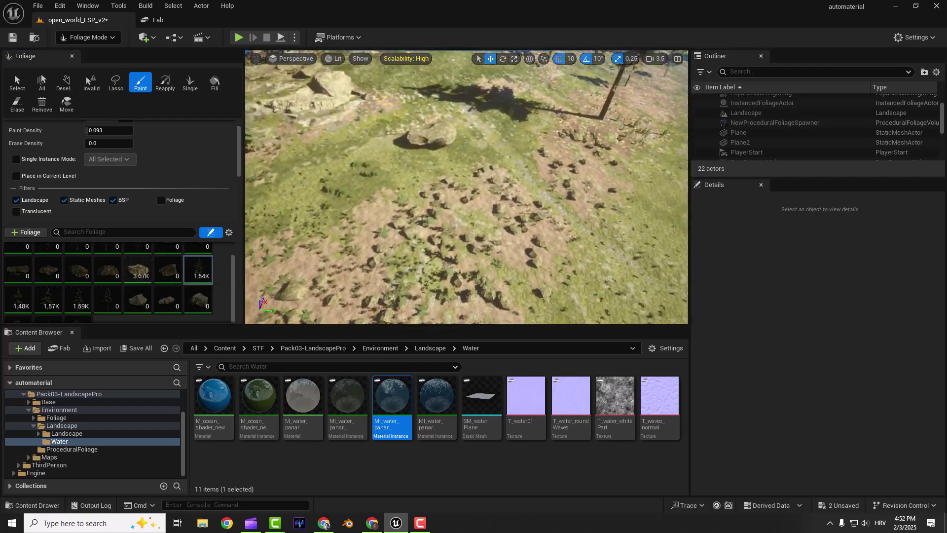
{"action": "right_click_drag", "start_coordinate": [291, 216], "coordinate": [291, 216]}
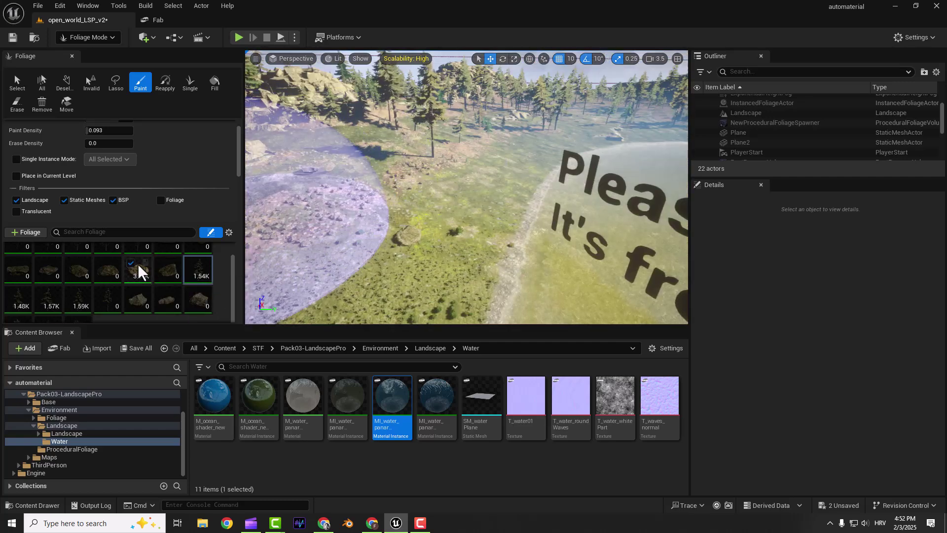
- Activate the flat rock foliage type and paint its rocks over the ground beside the lake
{"action": "left_click", "coordinate": [11, 263]}
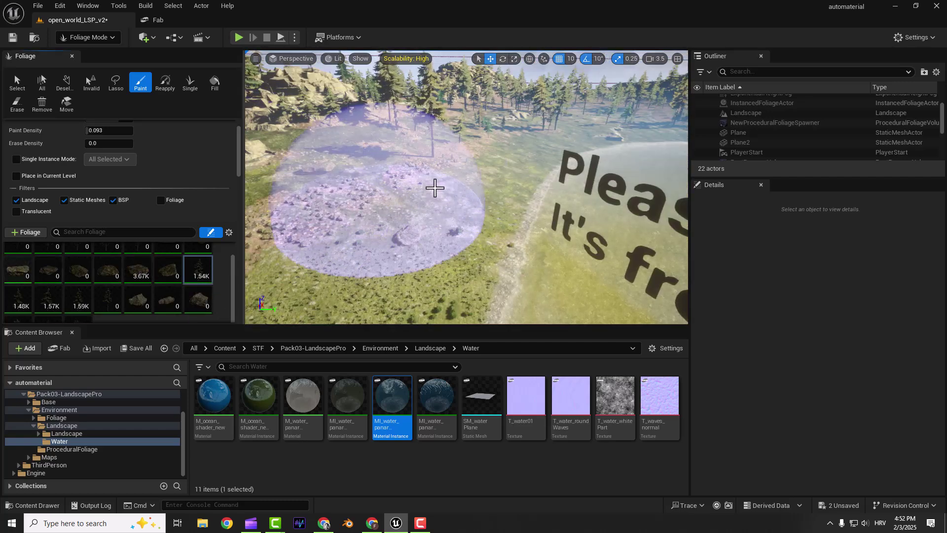
{"action": "mouse_move", "coordinate": [433, 186]}
{"action": "left_mouse_down"}
{"action": "mouse_move", "coordinate": [492, 174]}
{"action": "mouse_move", "coordinate": [528, 150]}
{"action": "mouse_move", "coordinate": [459, 226]}
{"action": "left_mouse_up"}
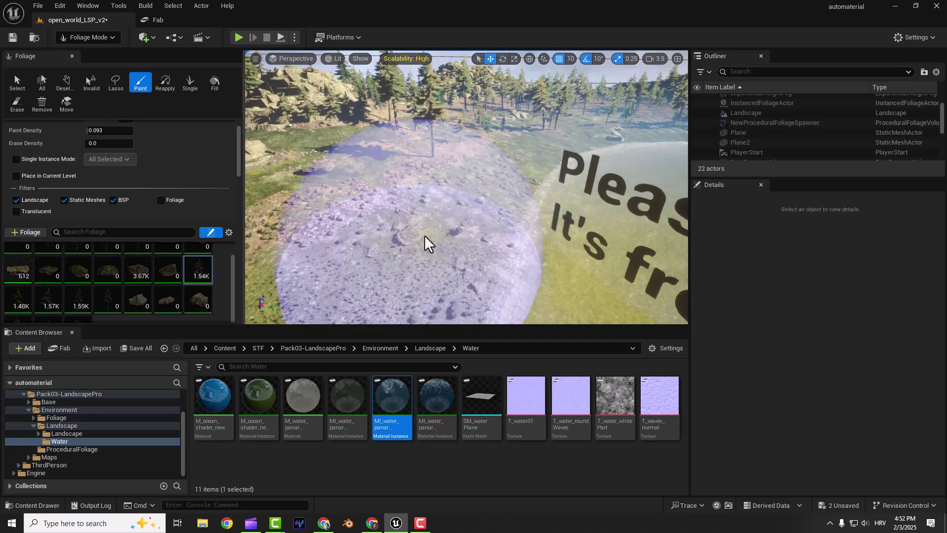
{"action": "right_click_drag", "start_coordinate": [425, 243], "coordinate": [457, 201]}
{"action": "mouse_move", "coordinate": [527, 170]}
{"action": "left_mouse_down"}
{"action": "mouse_move", "coordinate": [419, 231]}
{"action": "mouse_move", "coordinate": [398, 271]}
{"action": "mouse_move", "coordinate": [485, 197]}
{"action": "mouse_move", "coordinate": [471, 204]}
{"action": "left_mouse_up"}
{"action": "right_click_drag", "start_coordinate": [471, 204], "coordinate": [452, 269]}
- Activate the yellow-leaved autumn tree foliage type and paint small instances on the grassy slope
{"action": "scroll", "coordinate": [143, 253], "scroll_direction": "down", "scroll_amount": 3}
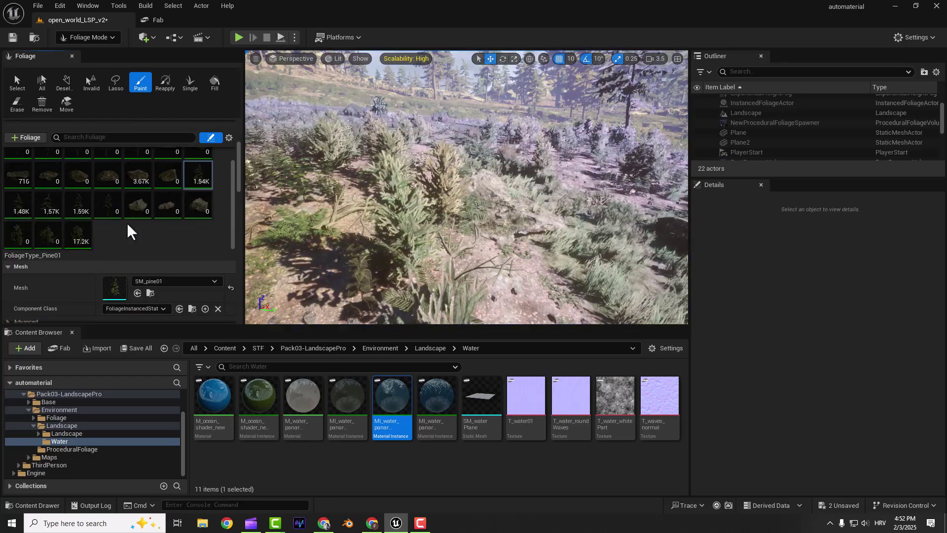
{"action": "scroll", "coordinate": [127, 223], "scroll_direction": "up", "scroll_amount": 1}
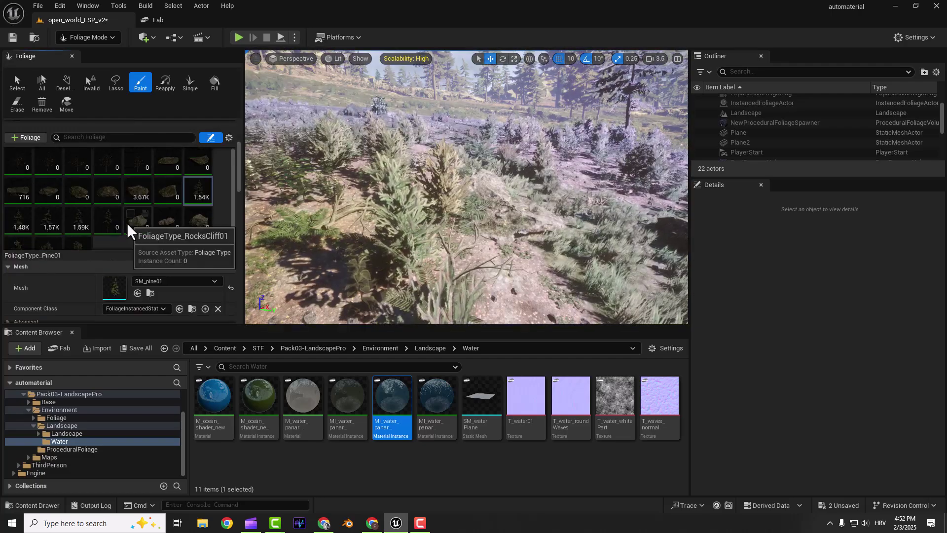
{"action": "left_click", "coordinate": [99, 154]}
{"action": "mouse_move", "coordinate": [508, 188]}
{"action": "right_mouse_down"}
{"action": "mouse_move", "coordinate": [493, 212]}
{"action": "mouse_move", "coordinate": [508, 187]}
{"action": "right_mouse_up"}
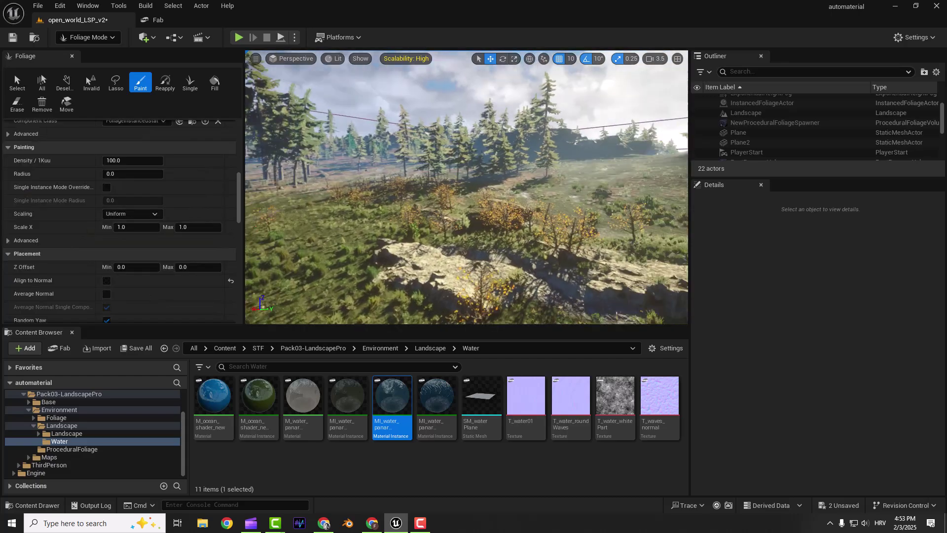
- Set the autumn tree's Scale X minimum and maximum to 10 and paint enlarged trees on the grass
{"action": "mouse_move", "coordinate": [440, 192]}
{"action": "right_mouse_down"}
{"action": "mouse_move", "coordinate": [440, 217]}
{"action": "mouse_move", "coordinate": [543, 216]}
{"action": "right_mouse_up"}
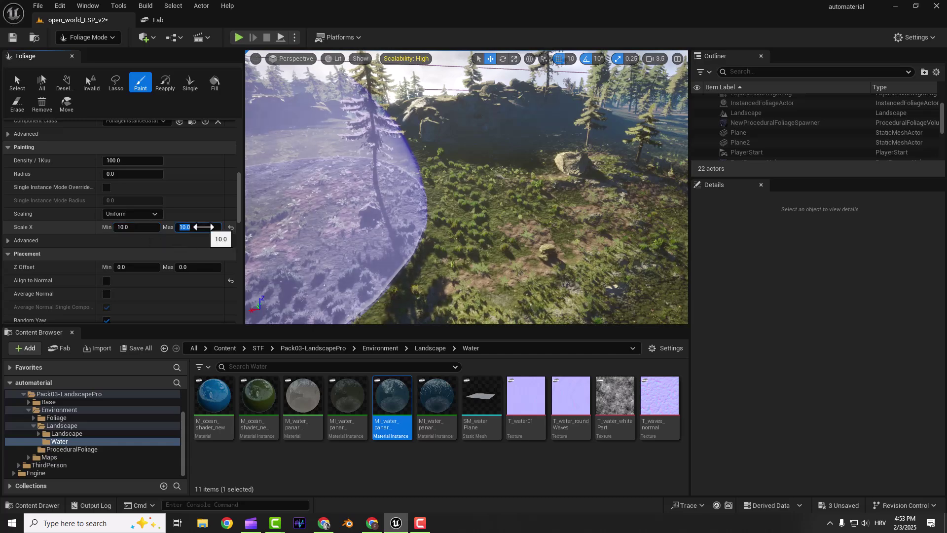
{"action": "left_click", "coordinate": [494, 188]}
{"action": "mouse_move", "coordinate": [494, 188]}
{"action": "right_mouse_down"}
{"action": "mouse_move", "coordinate": [495, 172]}
{"action": "mouse_move", "coordinate": [528, 168]}
{"action": "right_mouse_up"}
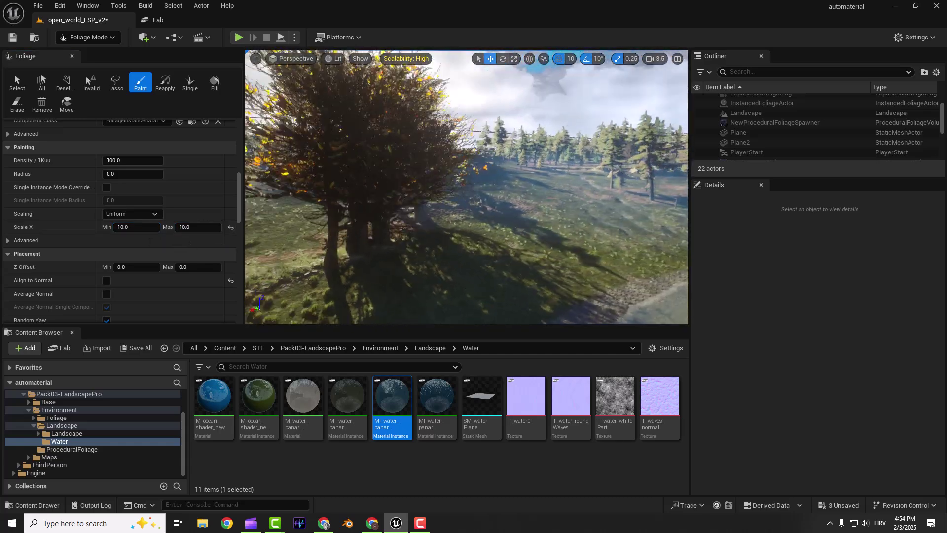
- Try painting the enlarged autumn trees at density 100 across the meadow and undo the strokes
{"action": "mouse_move", "coordinate": [443, 201]}
{"action": "right_mouse_down"}
{"action": "mouse_move", "coordinate": [473, 201]}
{"action": "mouse_move", "coordinate": [508, 231]}
{"action": "mouse_move", "coordinate": [631, 222]}
{"action": "right_mouse_up"}
{"action": "left_click", "coordinate": [530, 212]}
{"action": "left_click", "coordinate": [475, 231]}
{"action": "left_click_drag", "start_coordinate": [567, 226], "coordinate": [518, 239]}
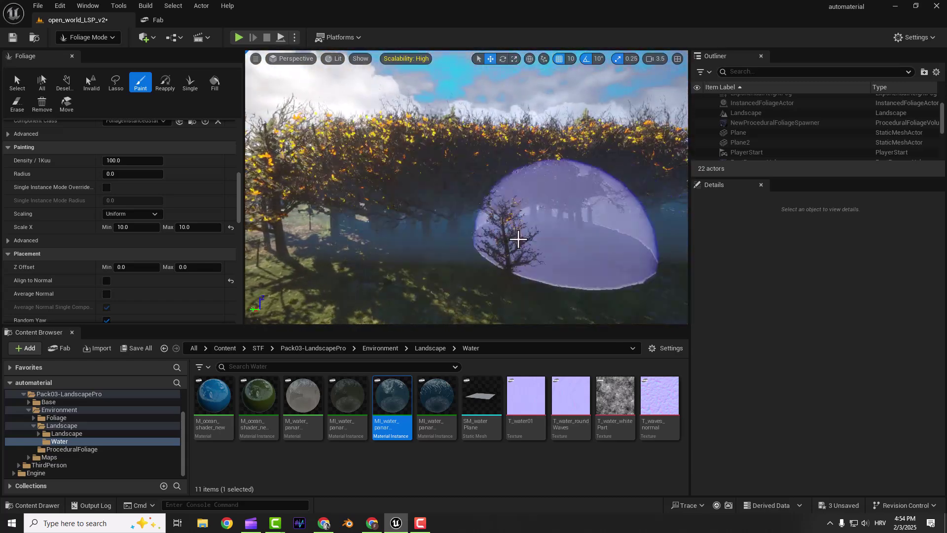
{"action": "mouse_move", "coordinate": [519, 239]}
{"action": "right_mouse_down"}
{"action": "mouse_move", "coordinate": [617, 239]}
{"action": "mouse_move", "coordinate": [517, 239]}
{"action": "right_mouse_up"}
{"action": "key", "text": "ctrl+z"}
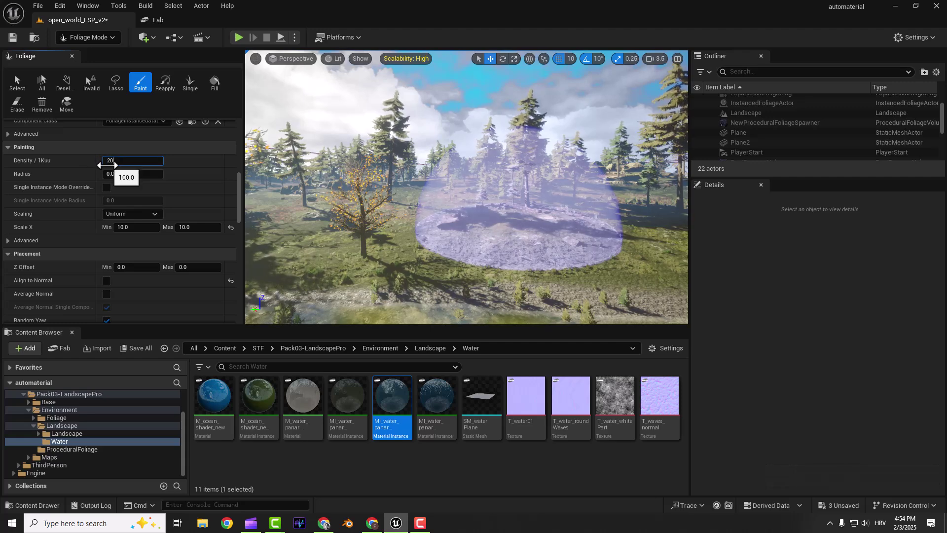
- Set the autumn tree's Density / 1Kuu to 5 and paint a sparser grove along the lakeshore
{"action": "key", "text": "Return"}
{"action": "left_click", "coordinate": [521, 232]}
{"action": "right_click_drag", "start_coordinate": [444, 205], "coordinate": [480, 204]}
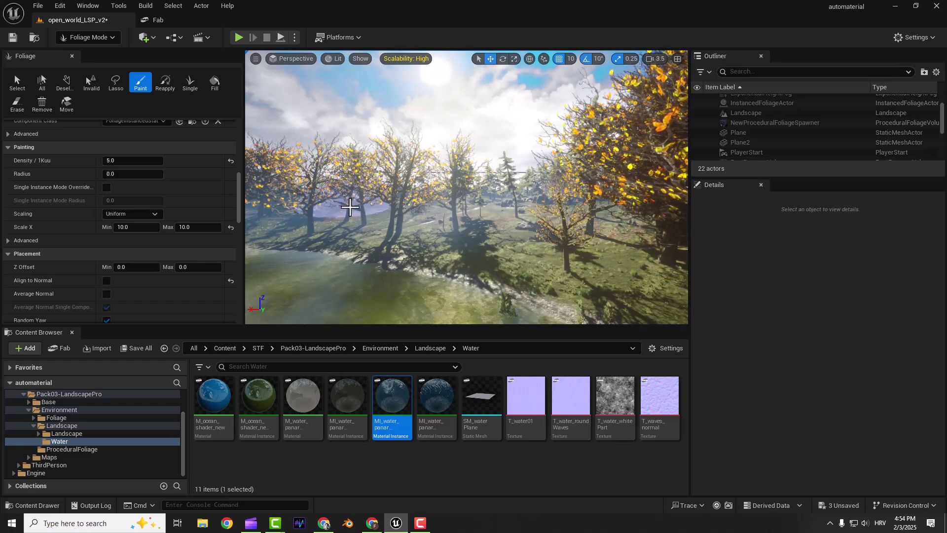
{"action": "right_click_drag", "start_coordinate": [350, 207], "coordinate": [351, 220]}
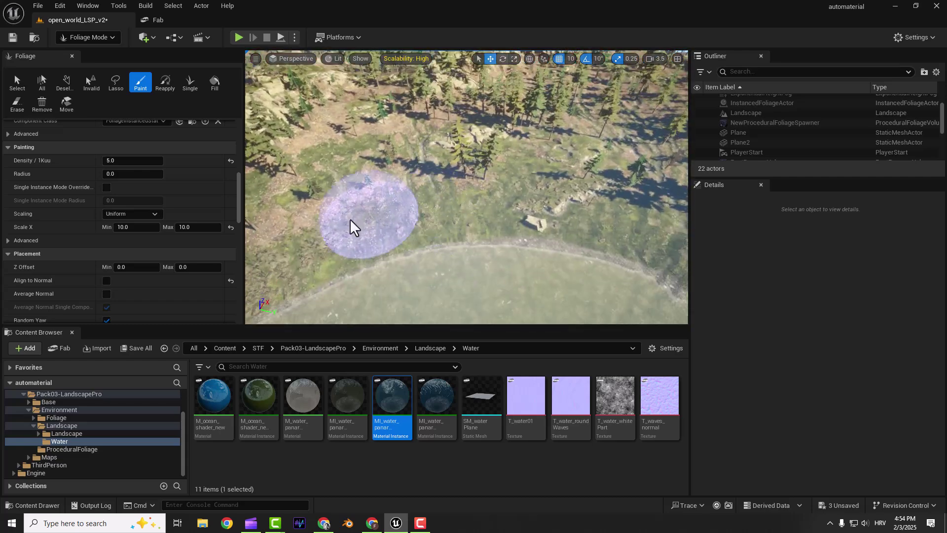
{"action": "right_click_drag", "start_coordinate": [498, 134], "coordinate": [499, 106]}
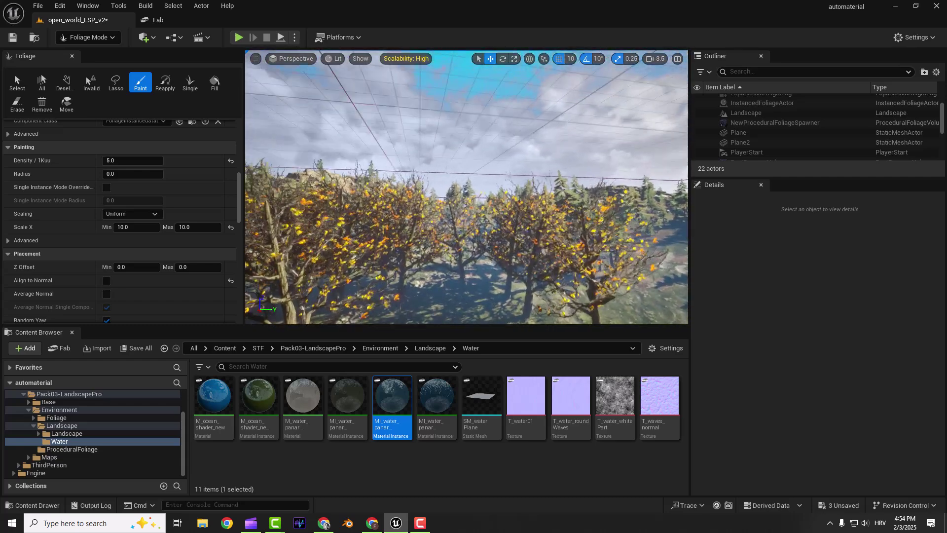
{"action": "key", "text": "w"}
{"action": "mouse_move", "coordinate": [482, 192]}
{"action": "right_mouse_down"}
{"action": "mouse_move", "coordinate": [482, 222]}
{"action": "mouse_move", "coordinate": [481, 193]}
{"action": "right_mouse_up"}
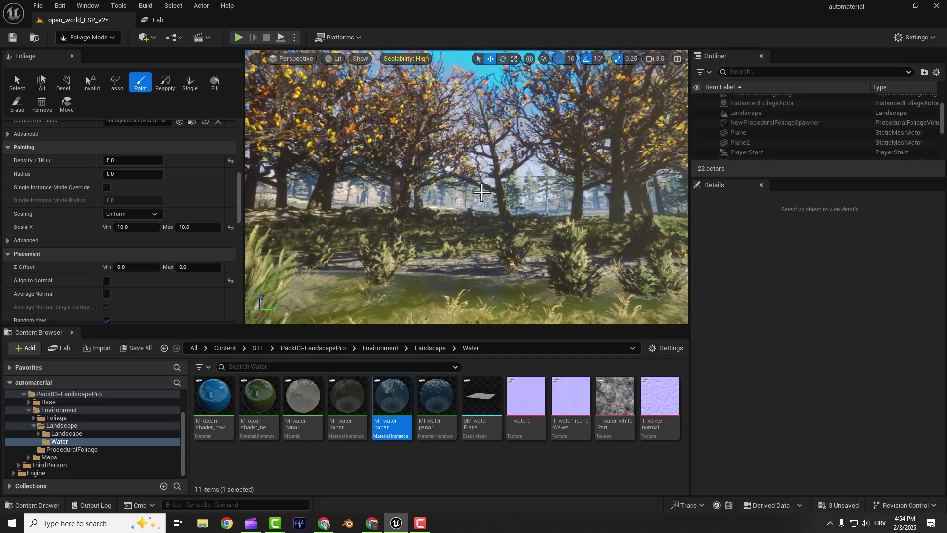